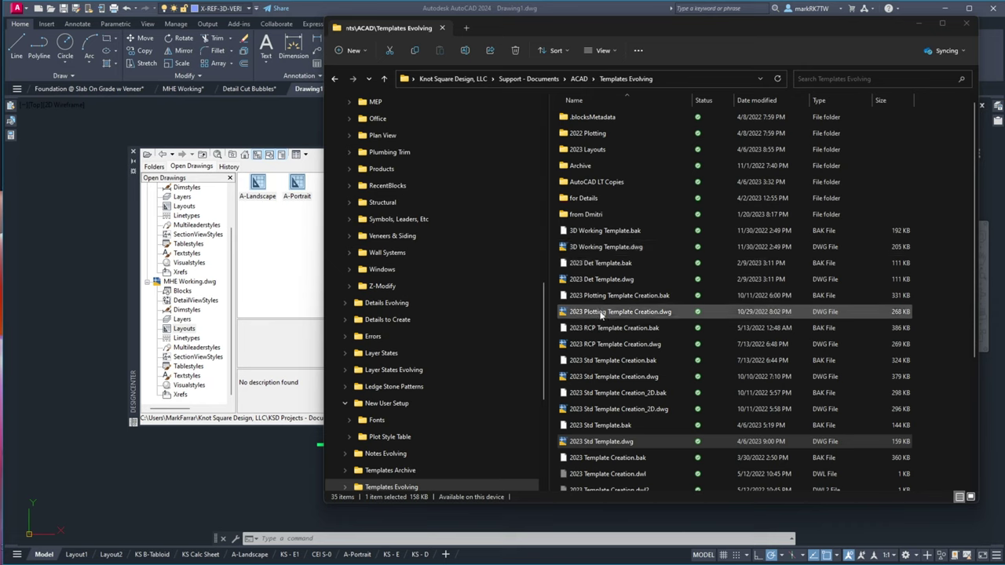
Step: Open 2023 Plotting Template Creation.dwg, set DesignCenter to auto-hide and anchor left, and show model space
double_click(602, 312)
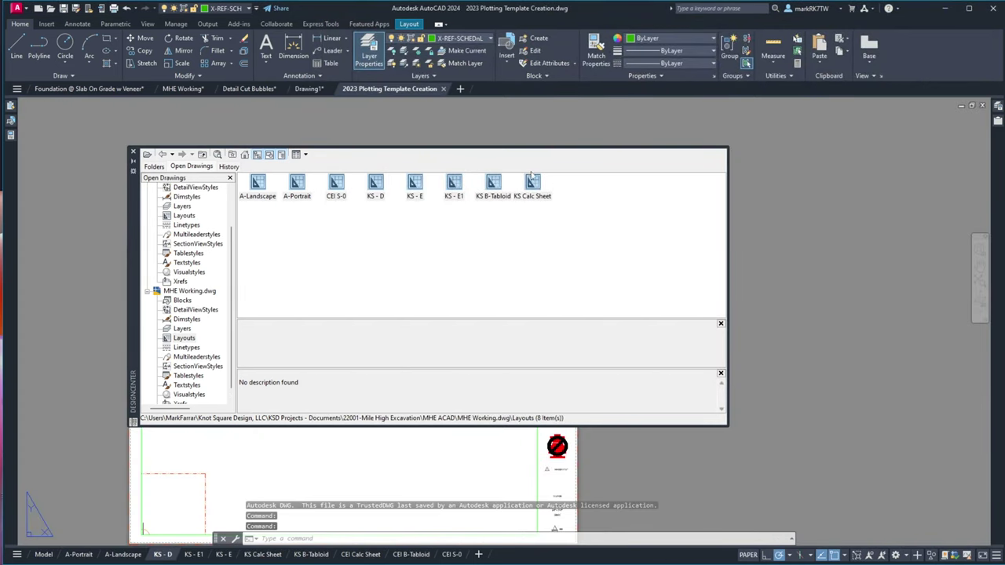
left_click(134, 162)
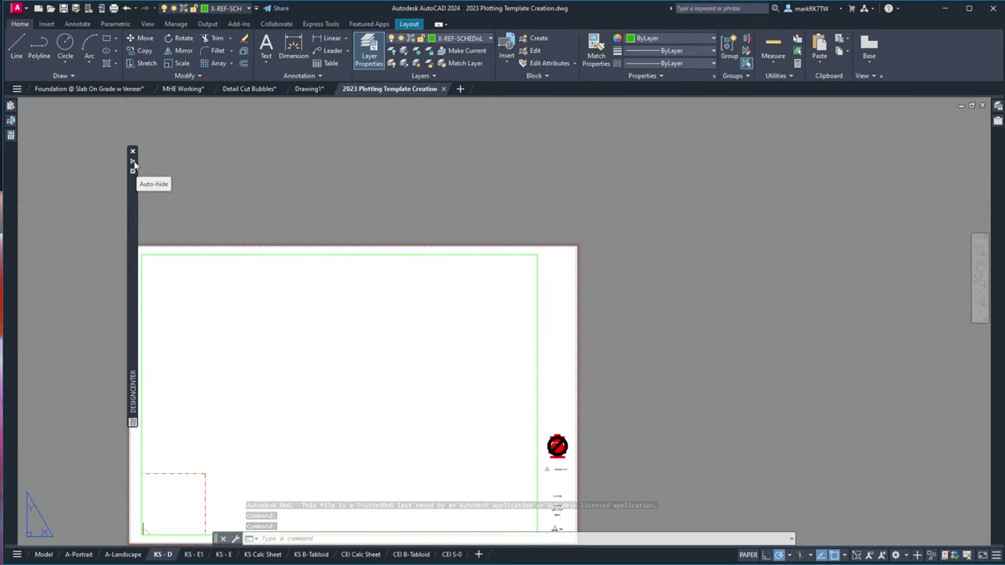
left_click(133, 171)
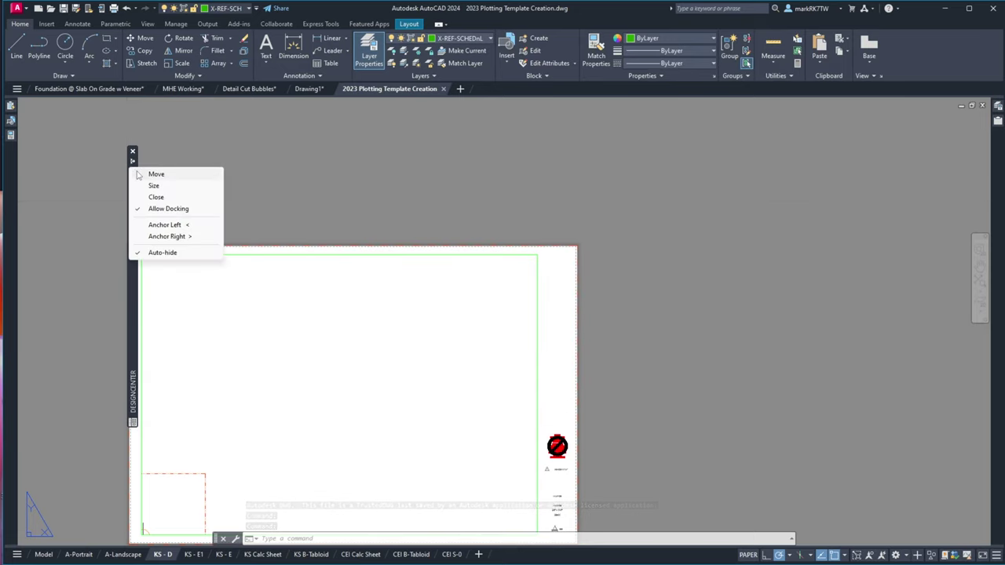
left_click(164, 227)
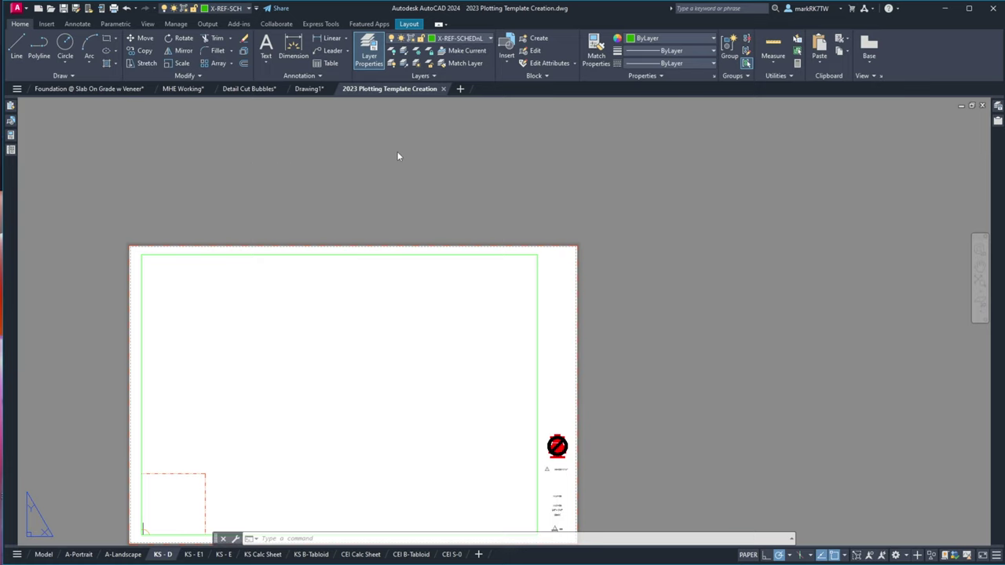
left_click(43, 554)
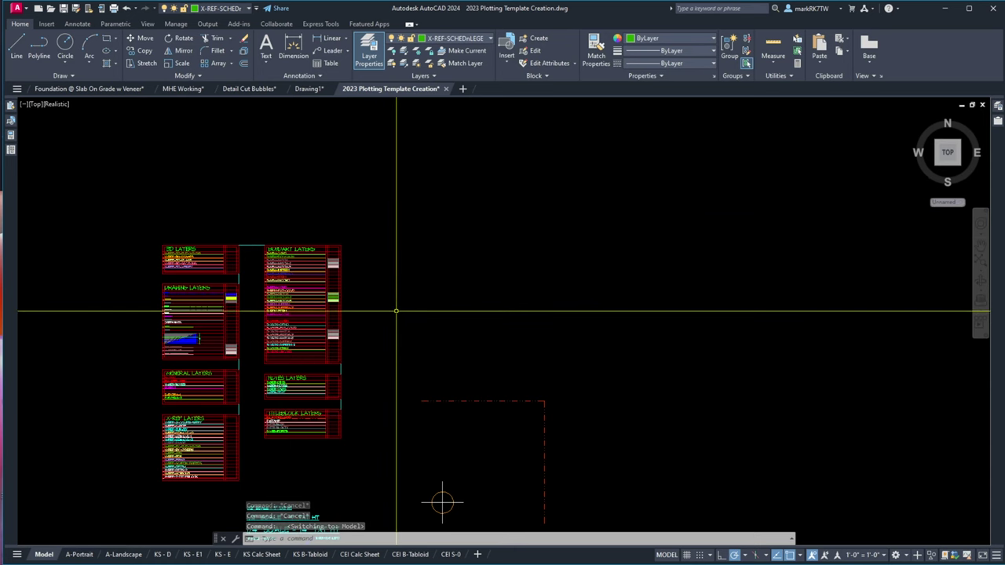
Step: Open MHE Plotting.dwg from the MHE ACAD folder, dismissing the proxy and missing-reference warnings
left_click(50, 8)
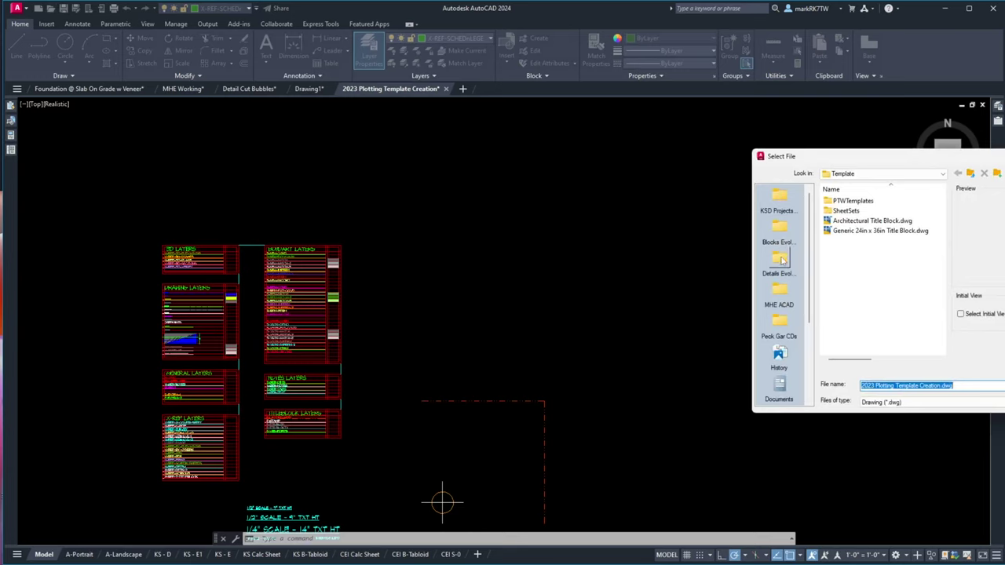
left_click(780, 297)
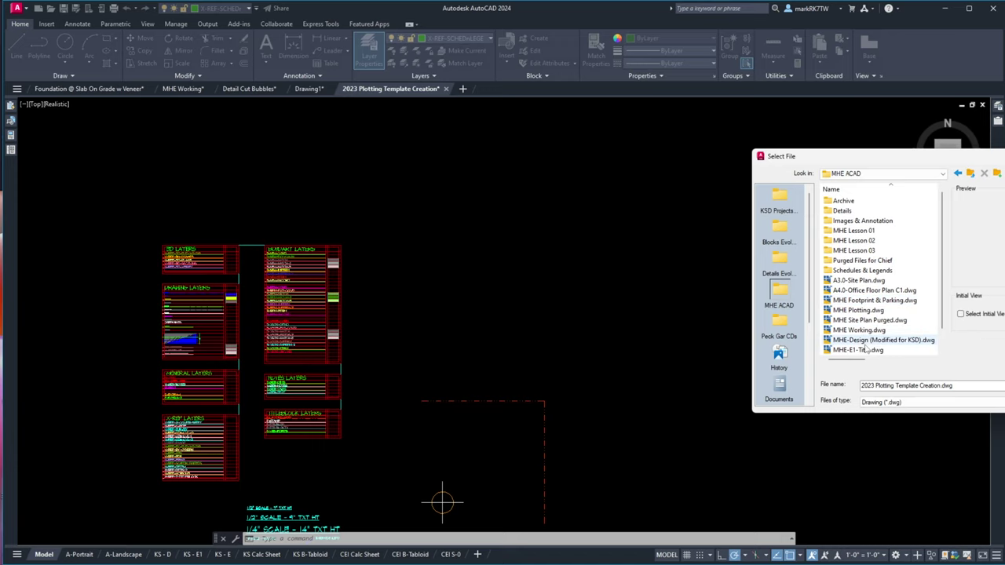
left_click(862, 312)
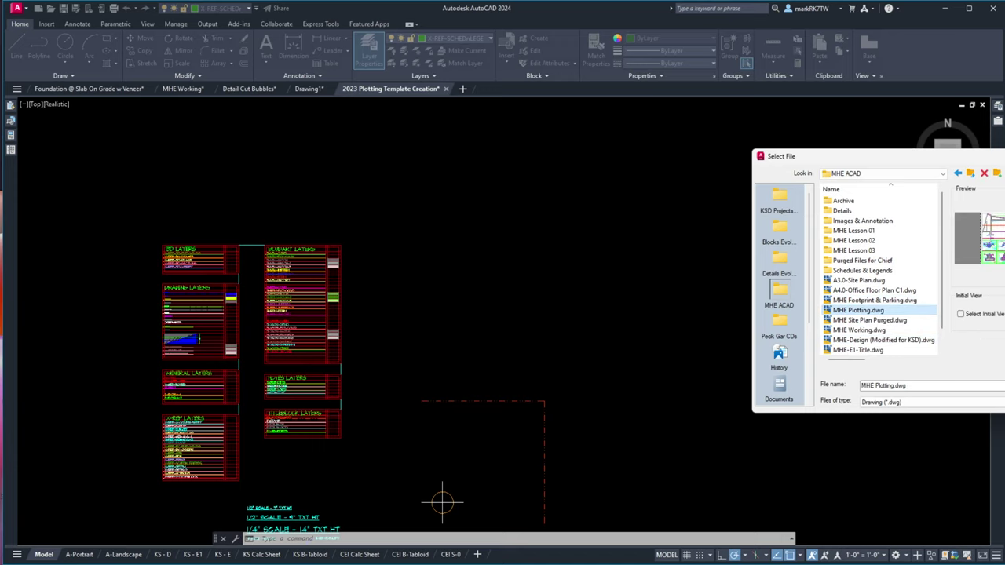
double_click(862, 311)
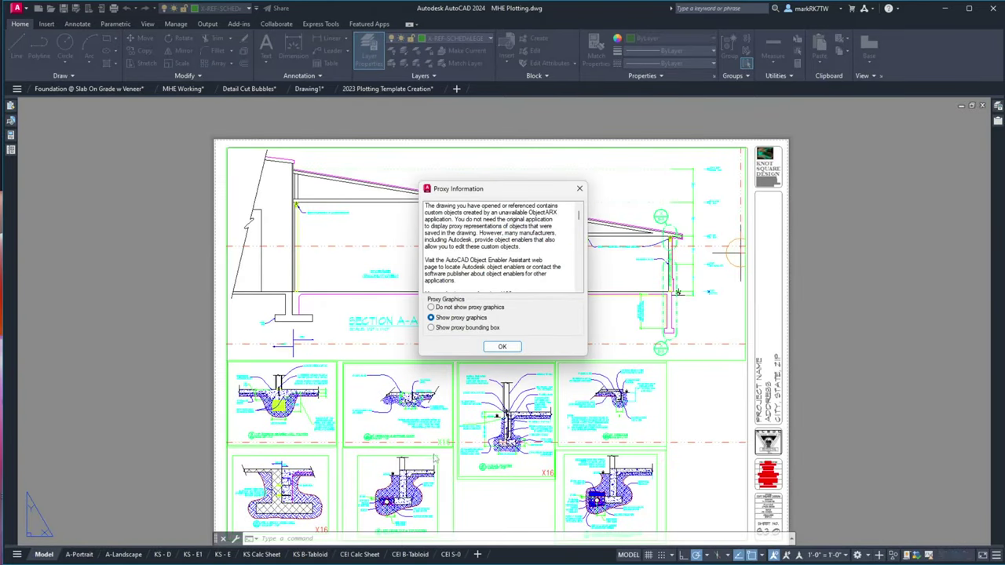
left_click(502, 346)
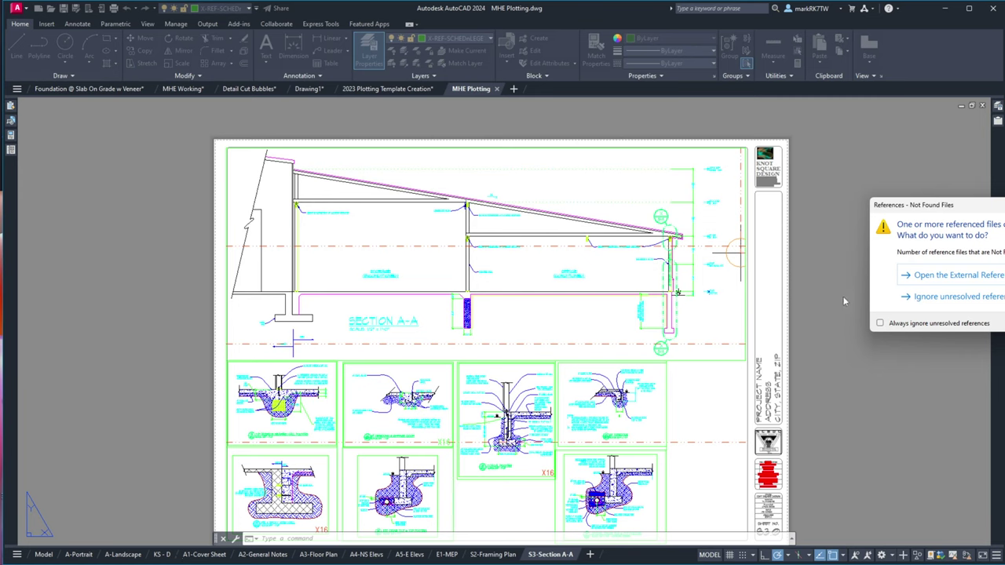
left_click(939, 281)
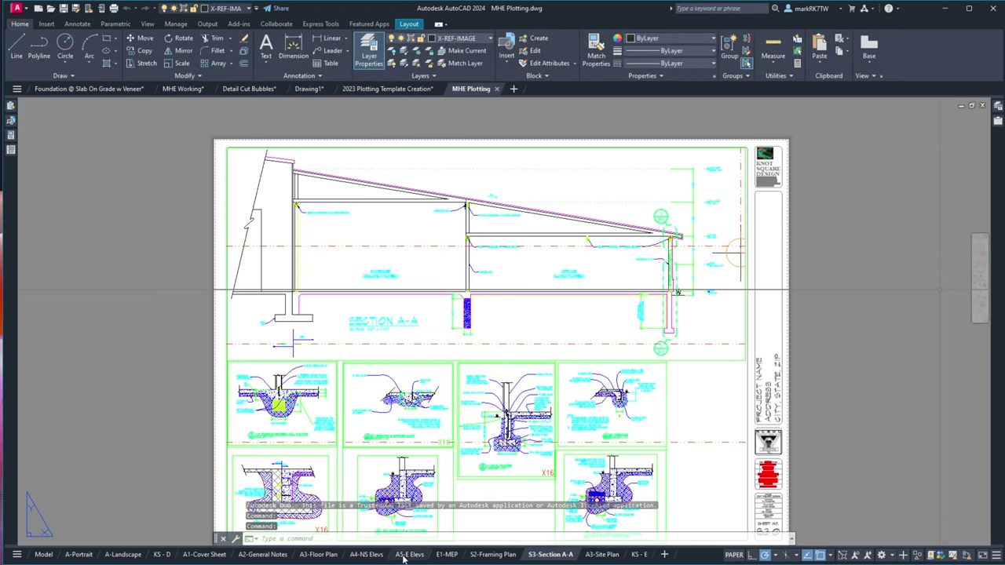
left_click(200, 554)
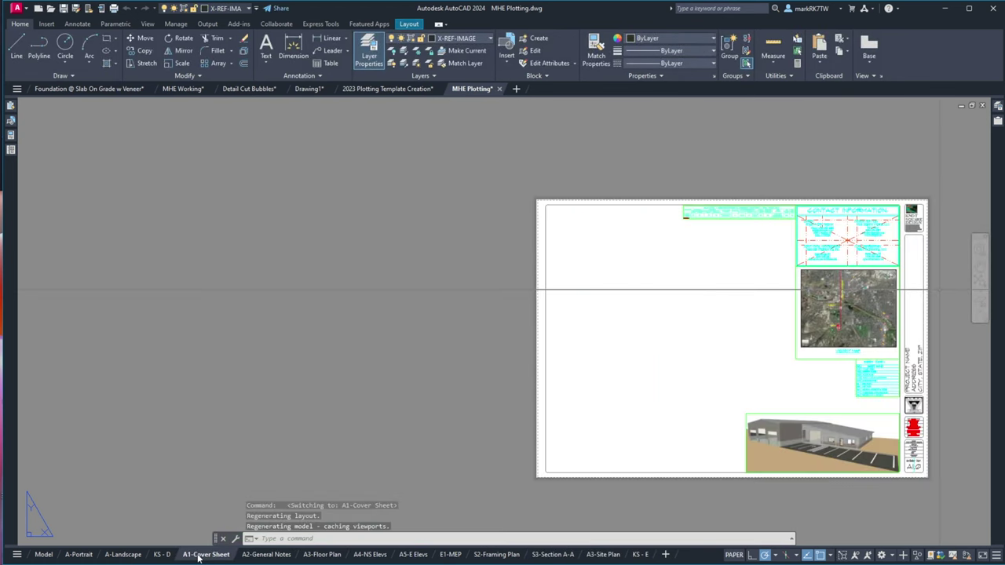
left_click(248, 554)
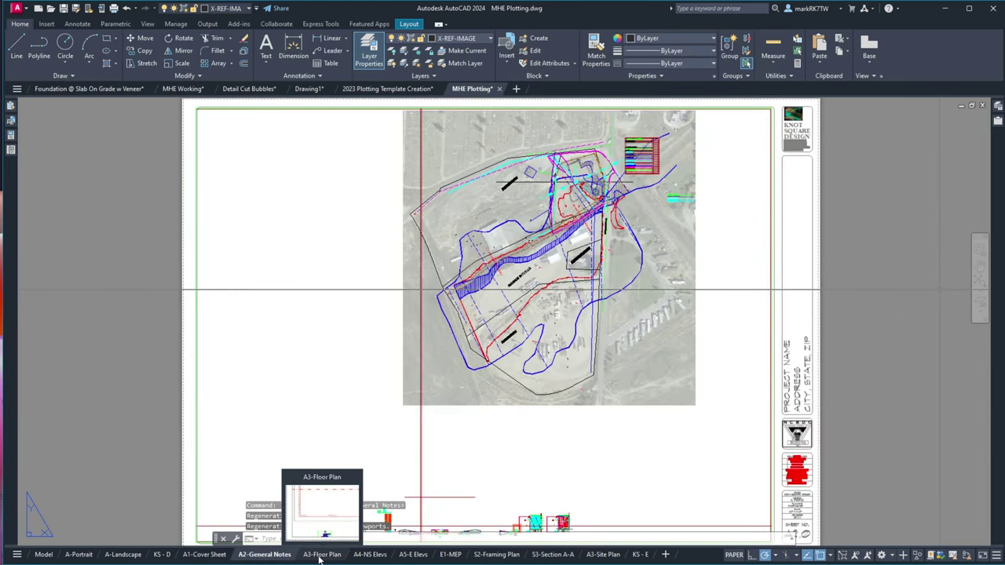
left_click(321, 554)
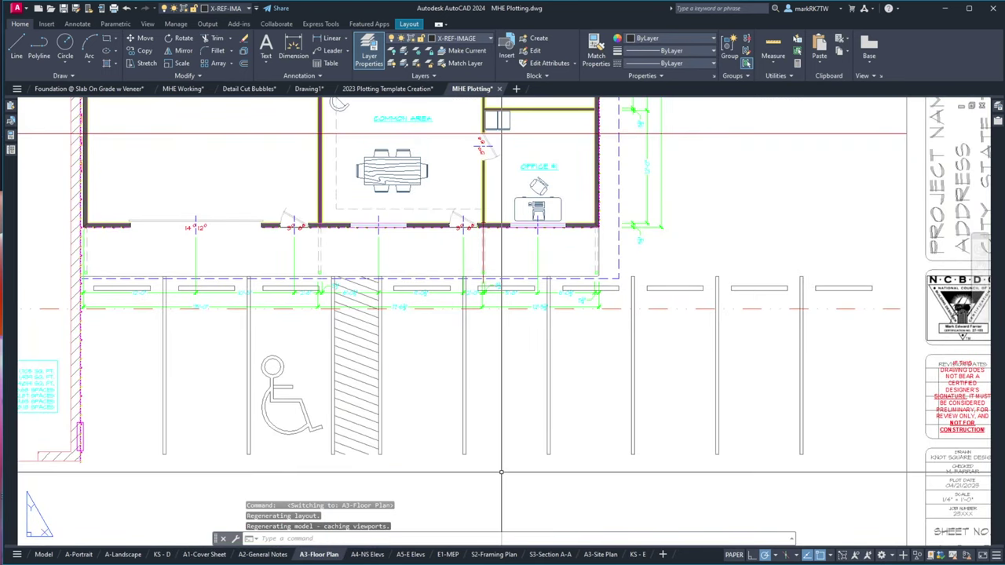
type("z")
key("Return")
type("e")
key("Return")
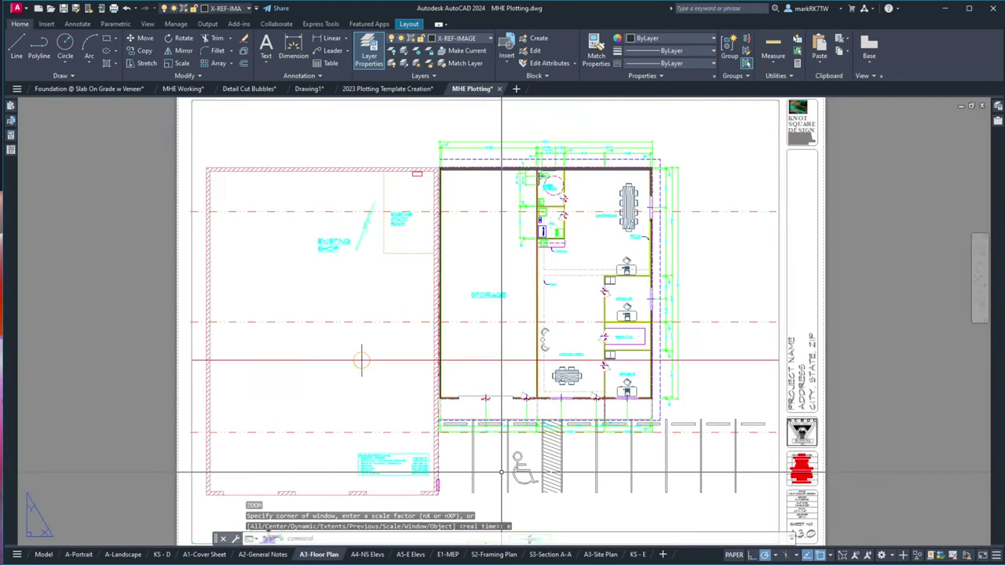
left_click(368, 554)
left_click(410, 554)
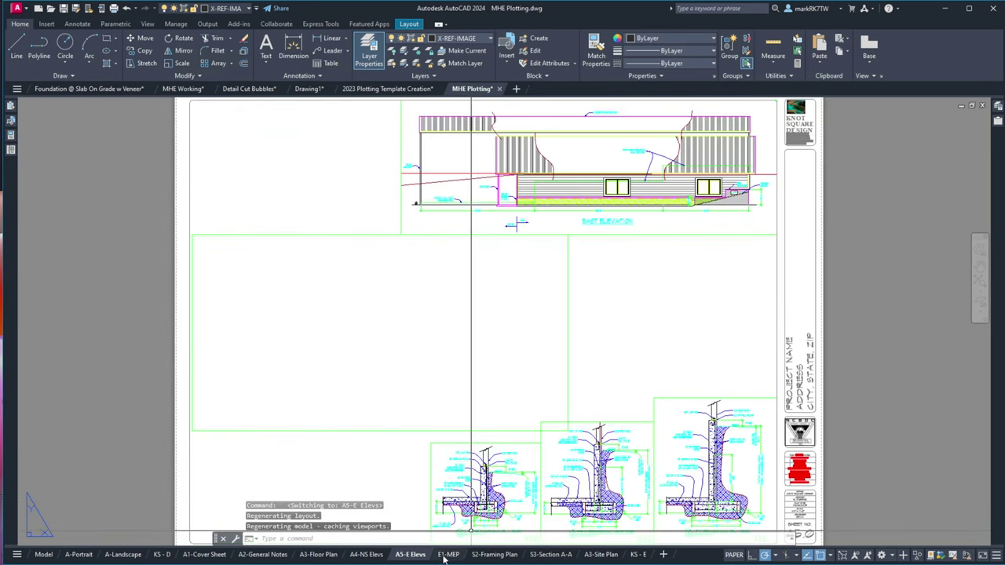
left_click(447, 554)
left_click(493, 554)
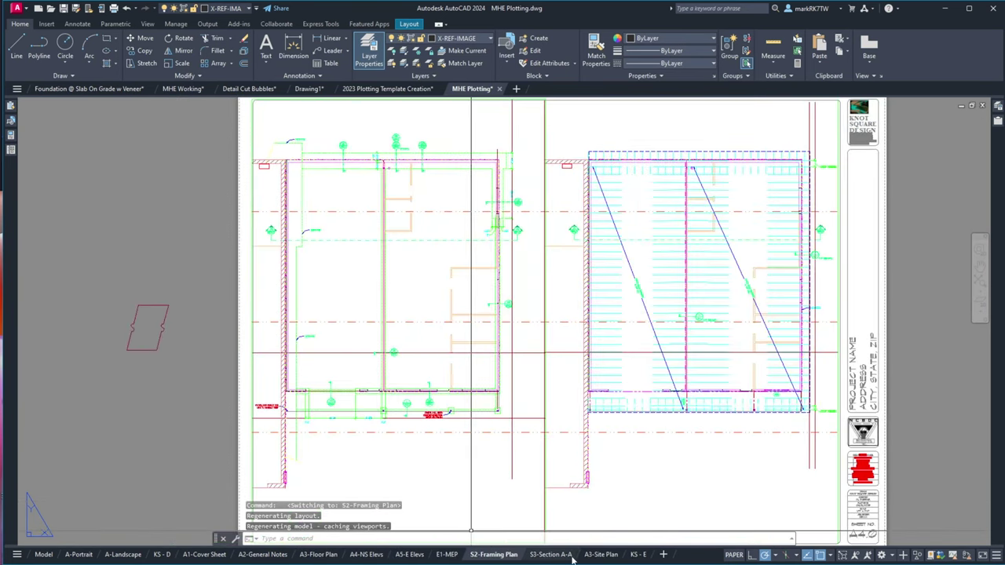
left_click(552, 554)
mouse_move(593, 557)
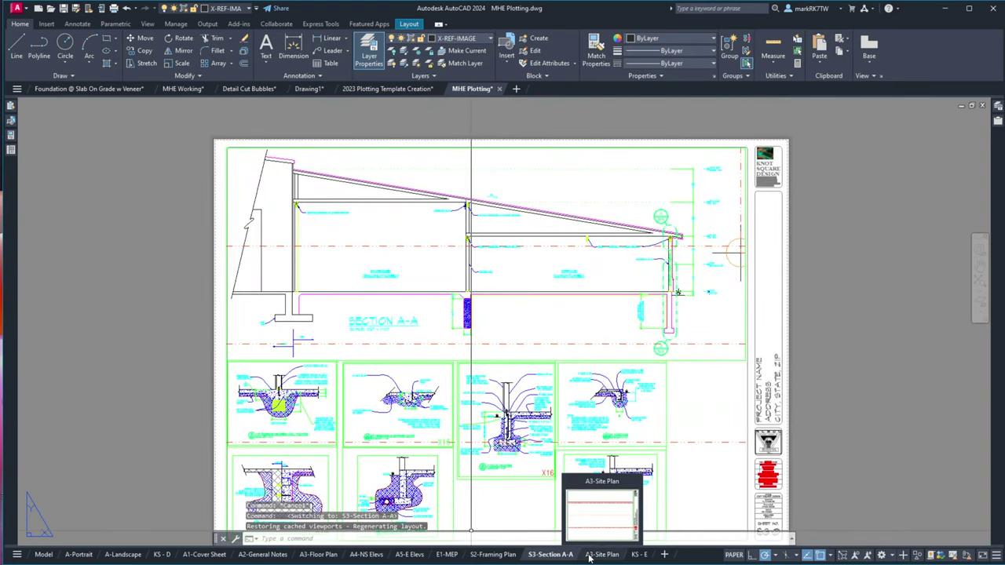
type("z")
key("Return")
type("e")
key("Return")
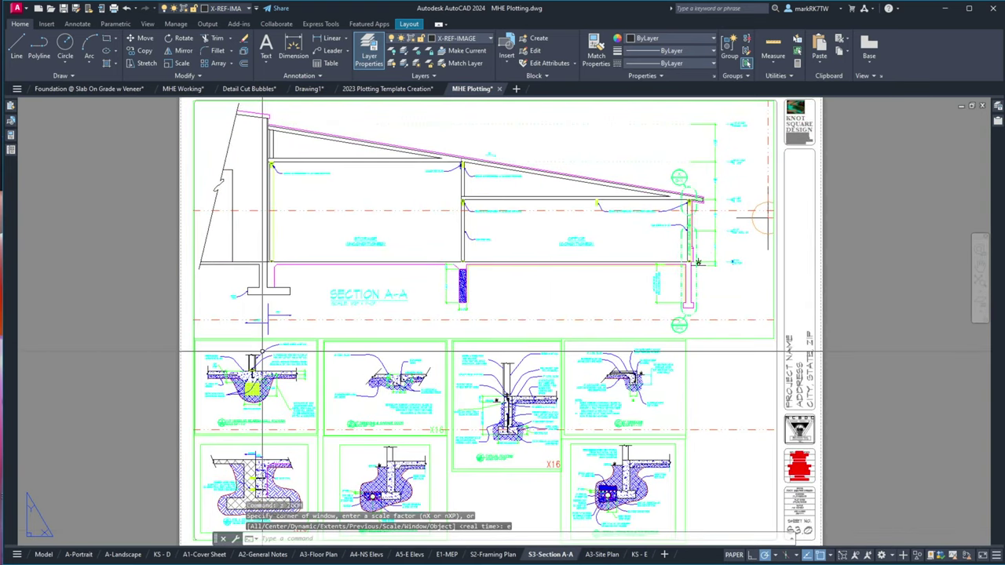
left_click(44, 556)
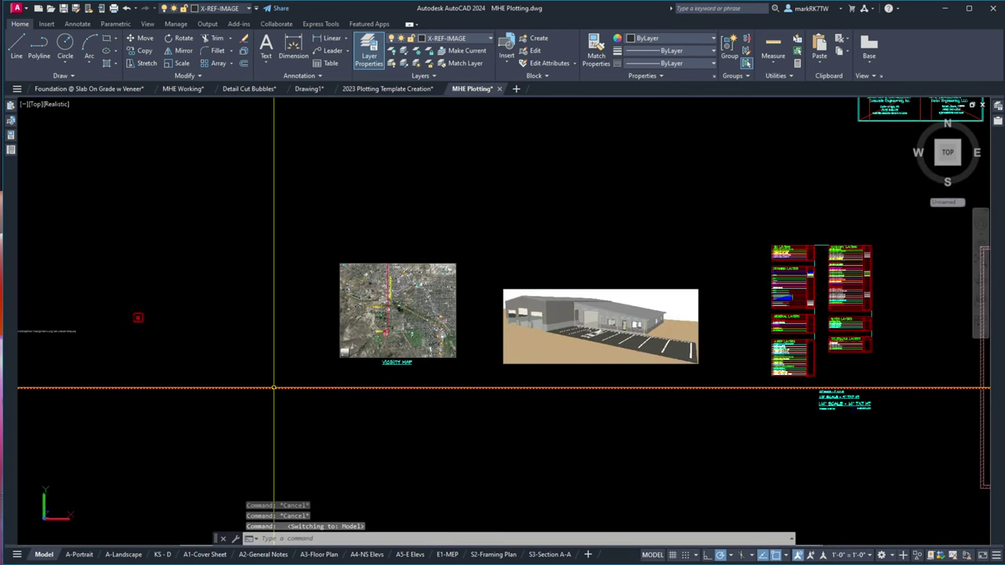
type("z")
key("Return")
type("e")
key("Return")
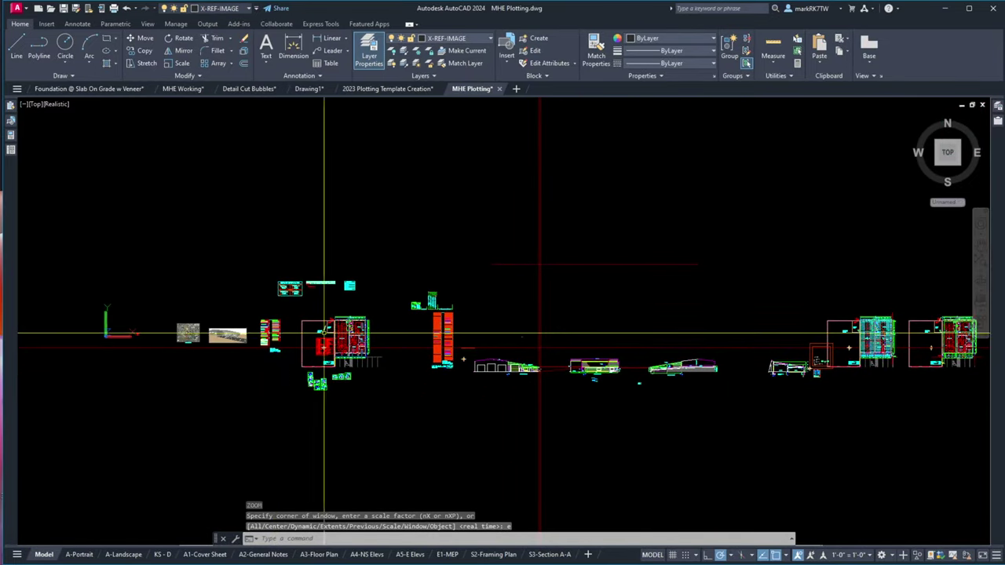
left_click(848, 348)
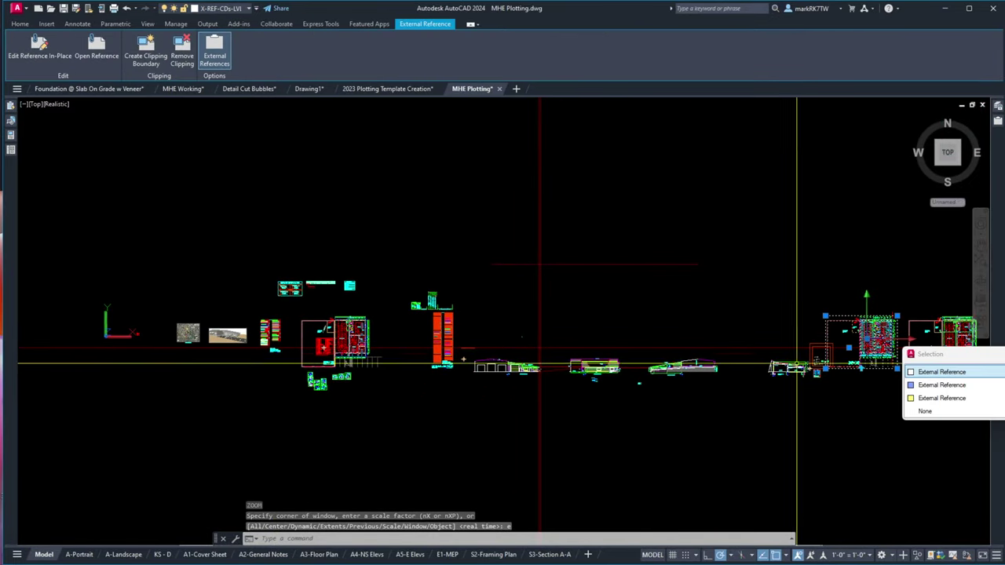
left_click(941, 372)
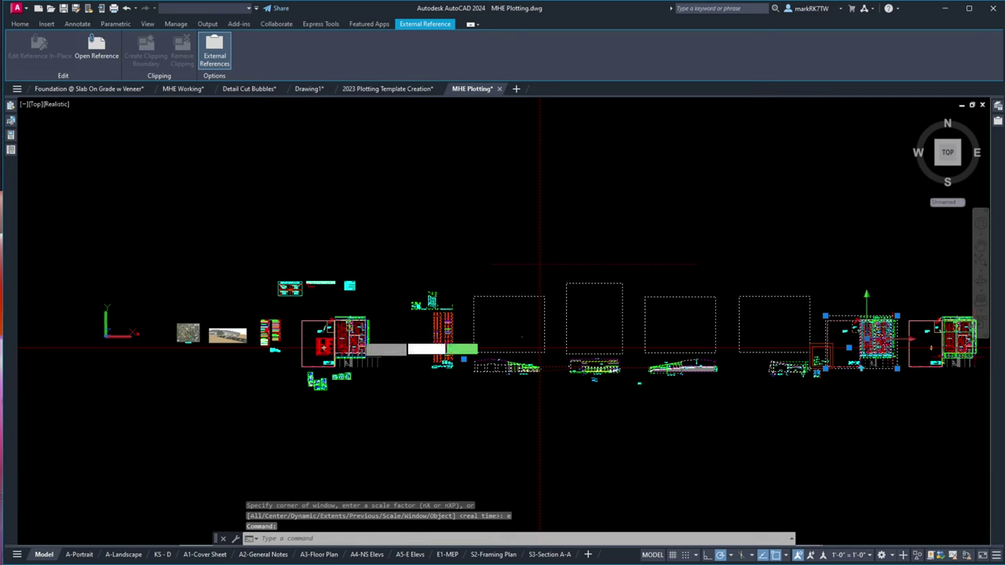
left_click(274, 345)
left_click(243, 337)
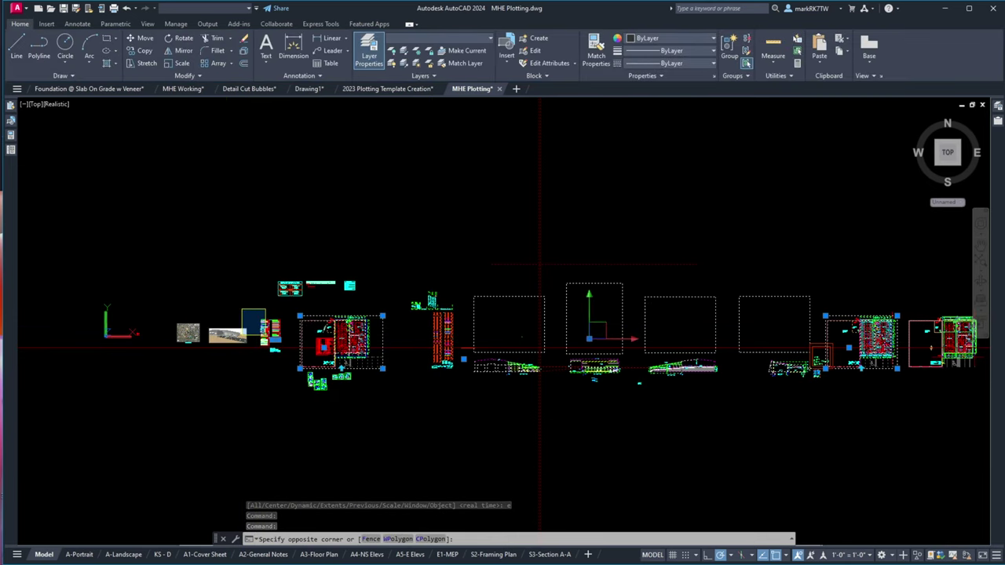
key("Escape")
left_click(254, 318)
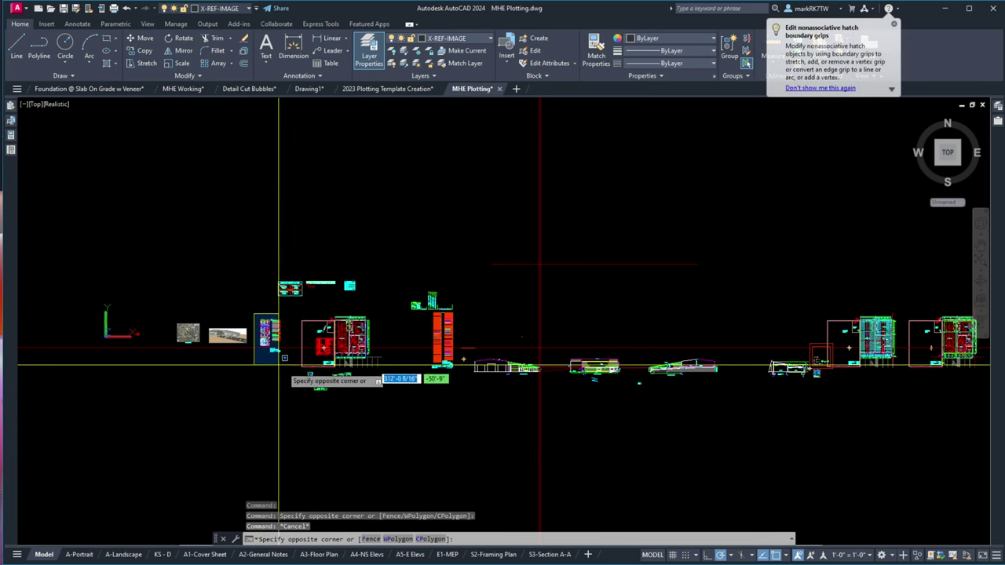
left_click(239, 318)
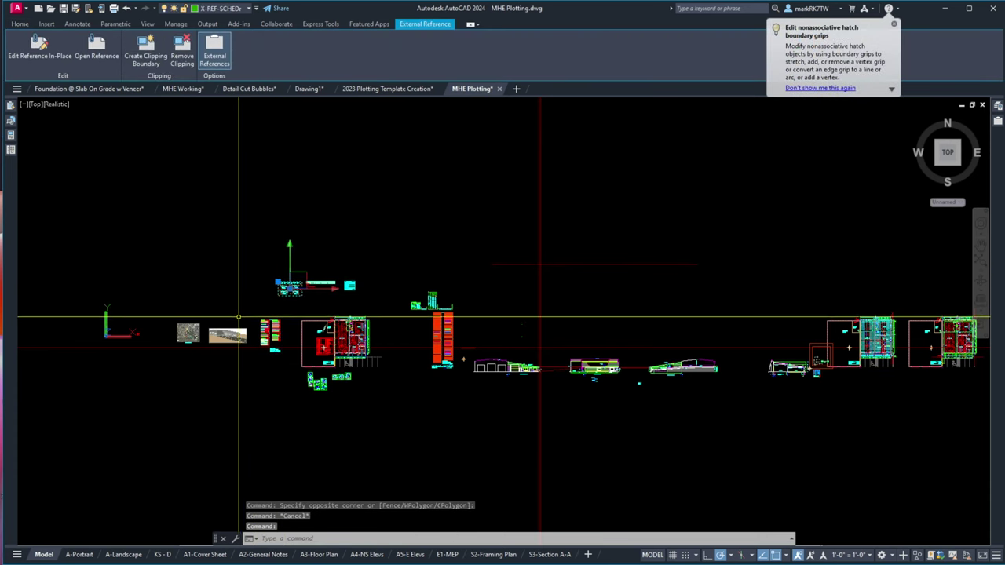
key("Escape")
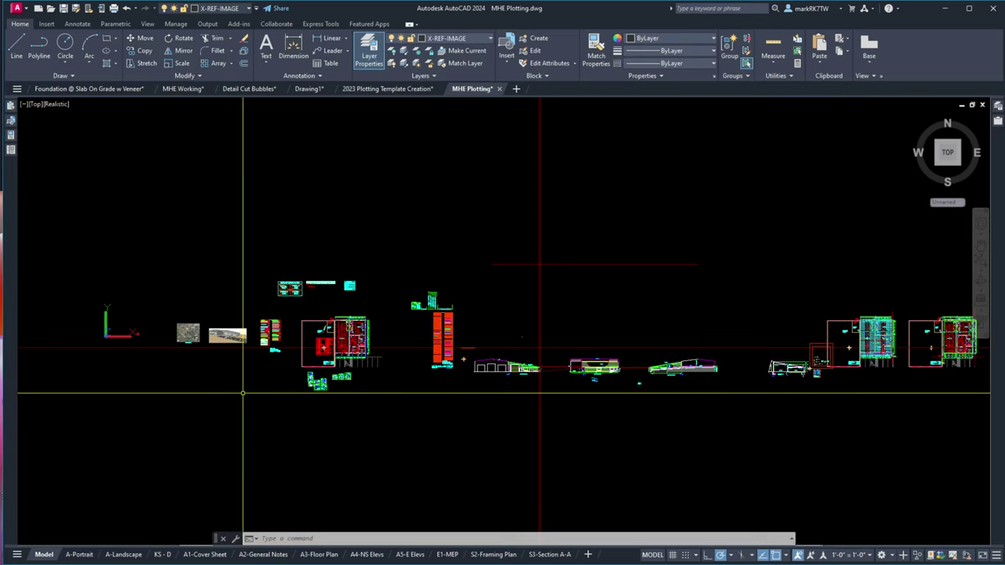
mouse_move(213, 555)
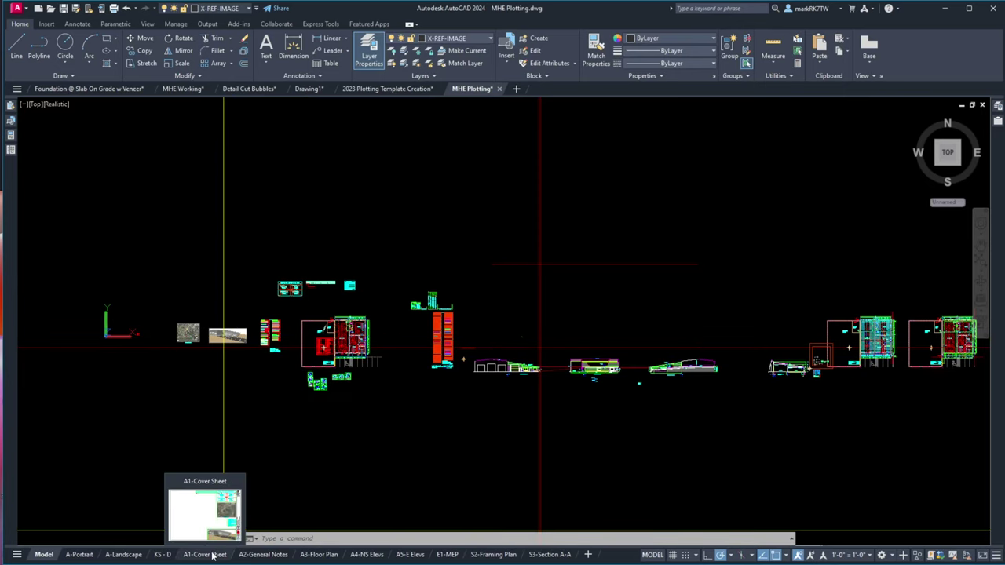
mouse_move(257, 558)
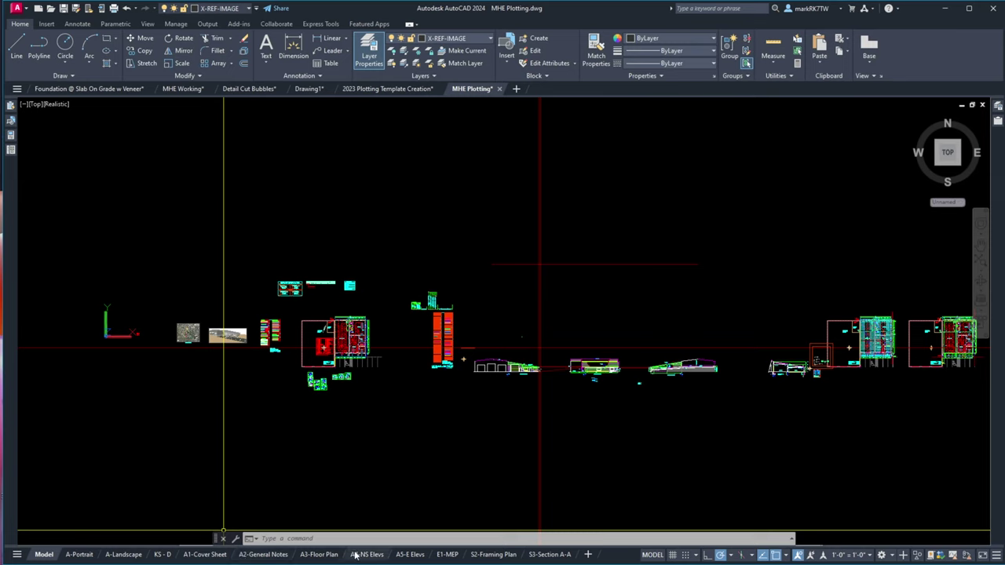
mouse_move(354, 554)
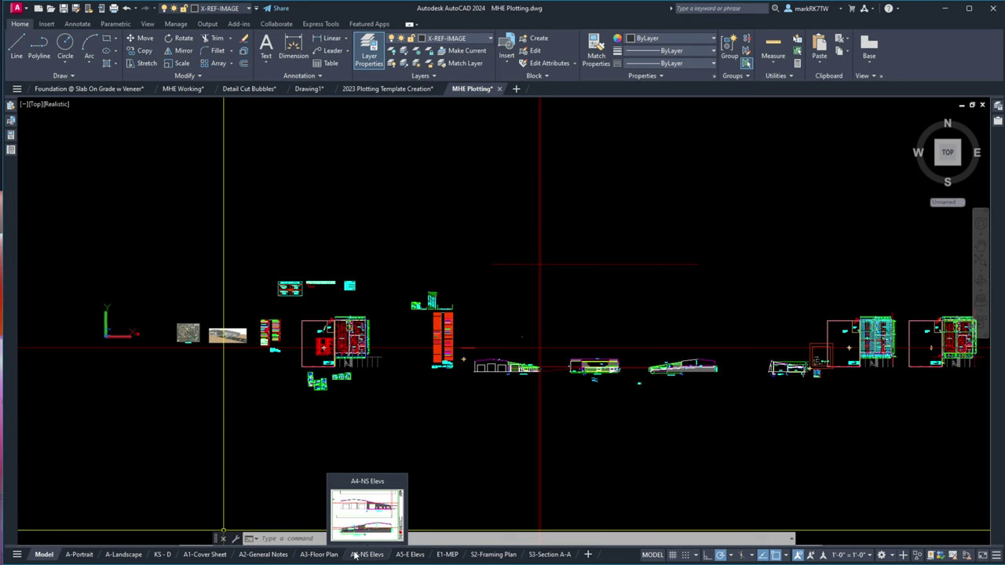
left_click(354, 555)
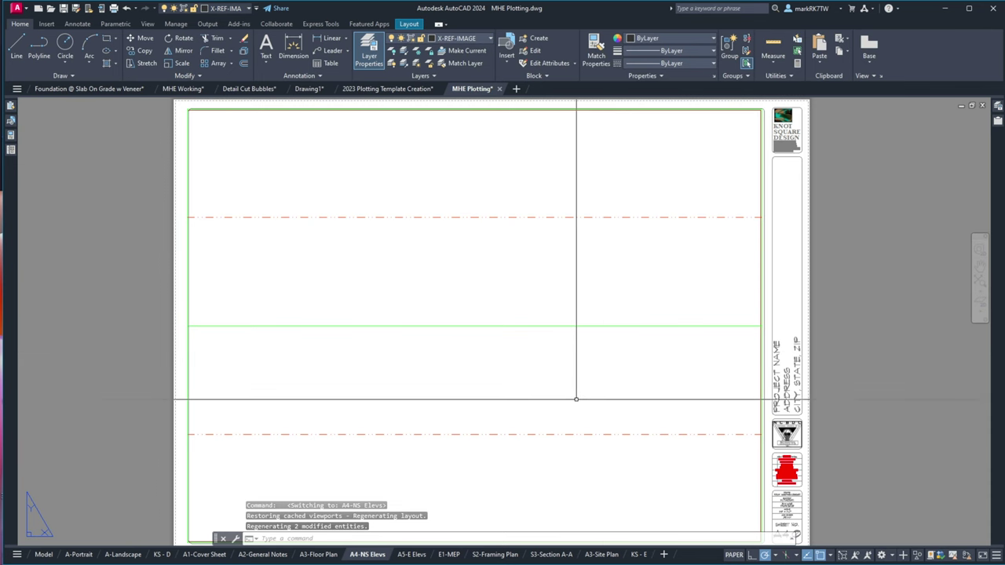
left_click(322, 555)
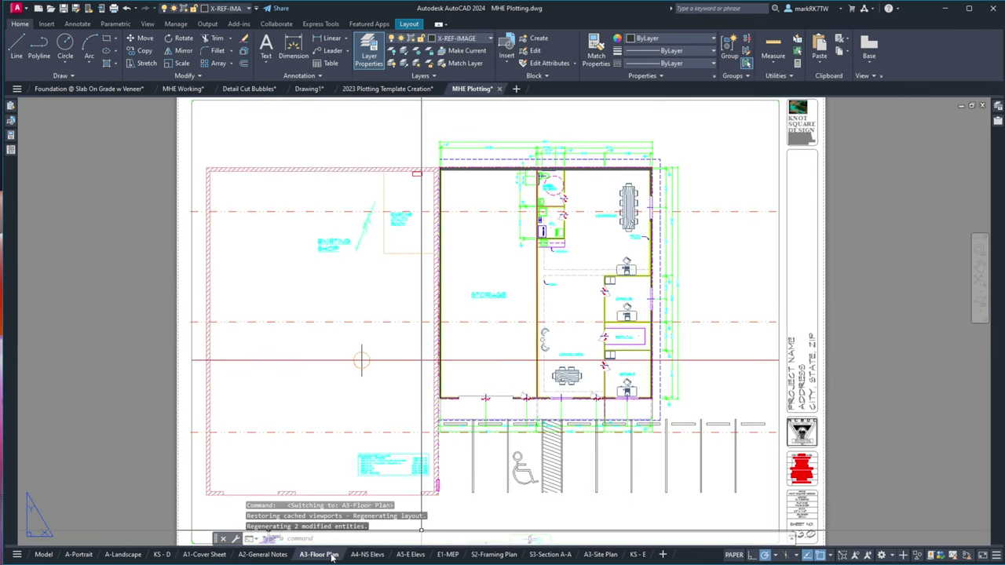
left_click(403, 554)
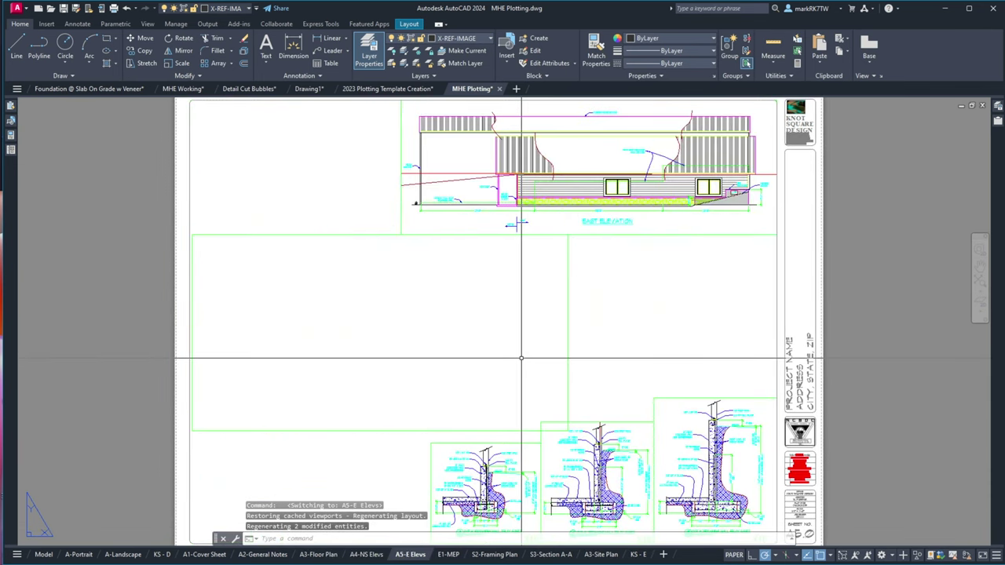
left_click(367, 554)
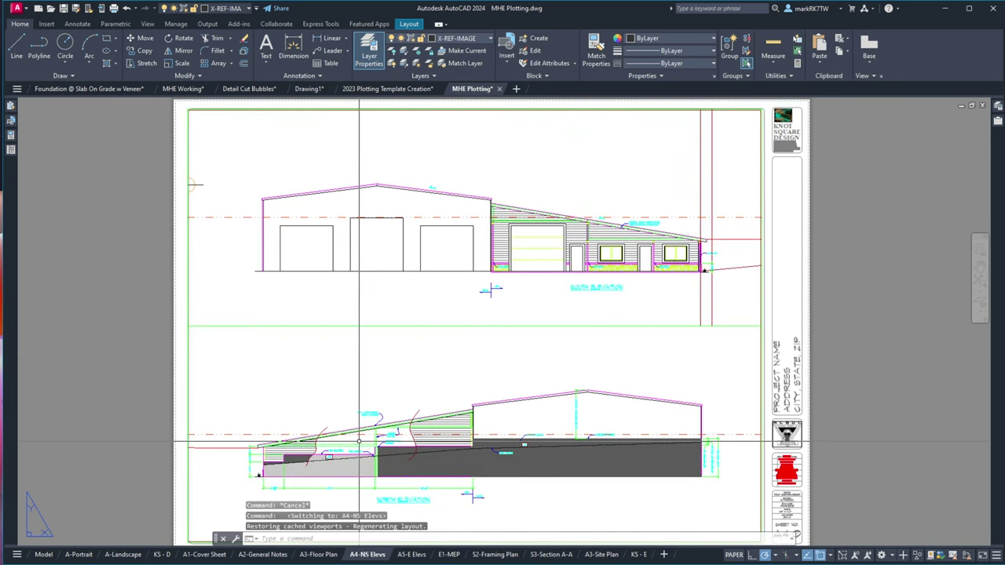
left_click(410, 554)
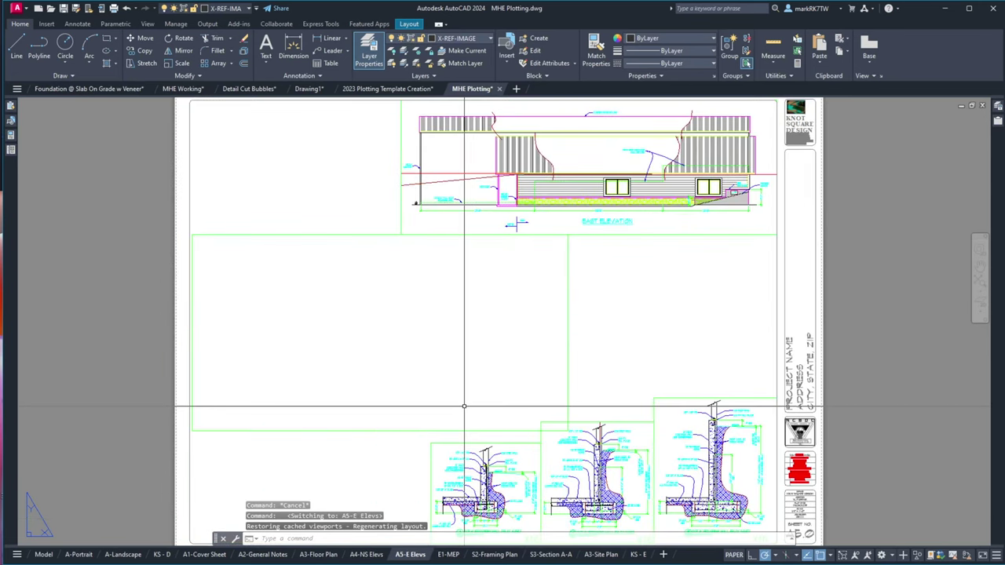
left_click(46, 556)
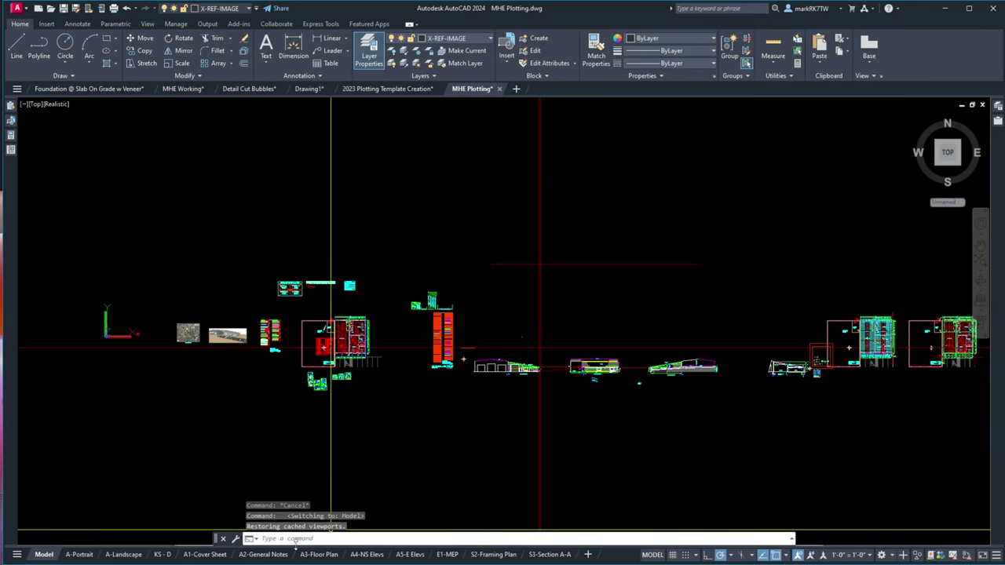
Step: Switch to the 2023 Plotting Template Creation drawing and expand the DesignCenter palette
left_click(380, 88)
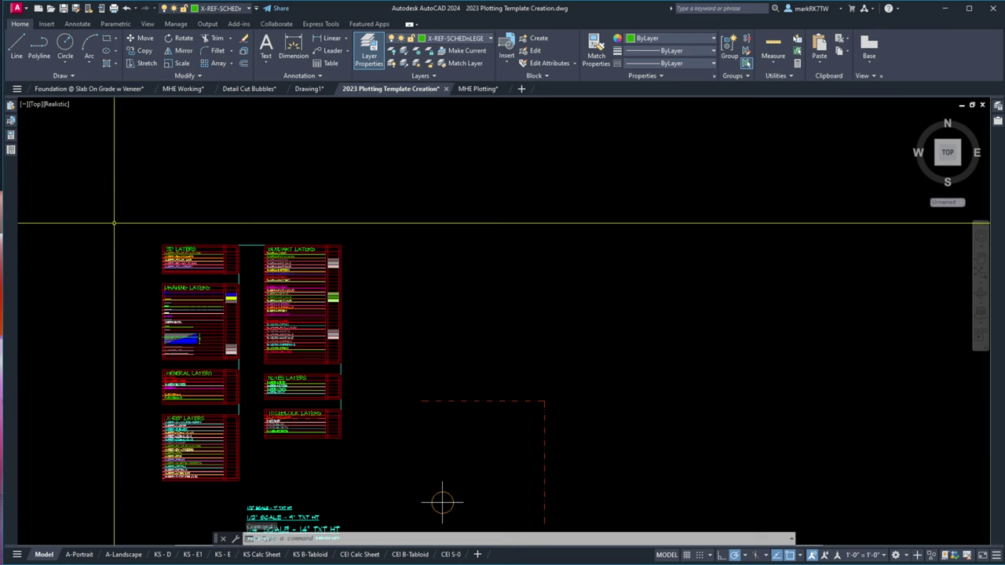
mouse_move(13, 155)
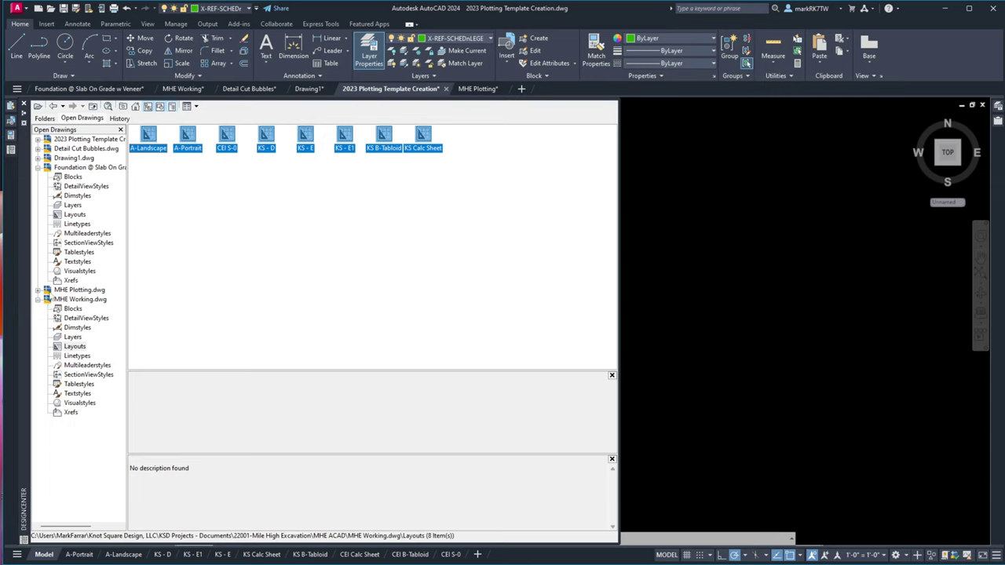
Step: Expand MHE Plotting.dwg in DesignCenter and list its layouts
left_click(47, 292)
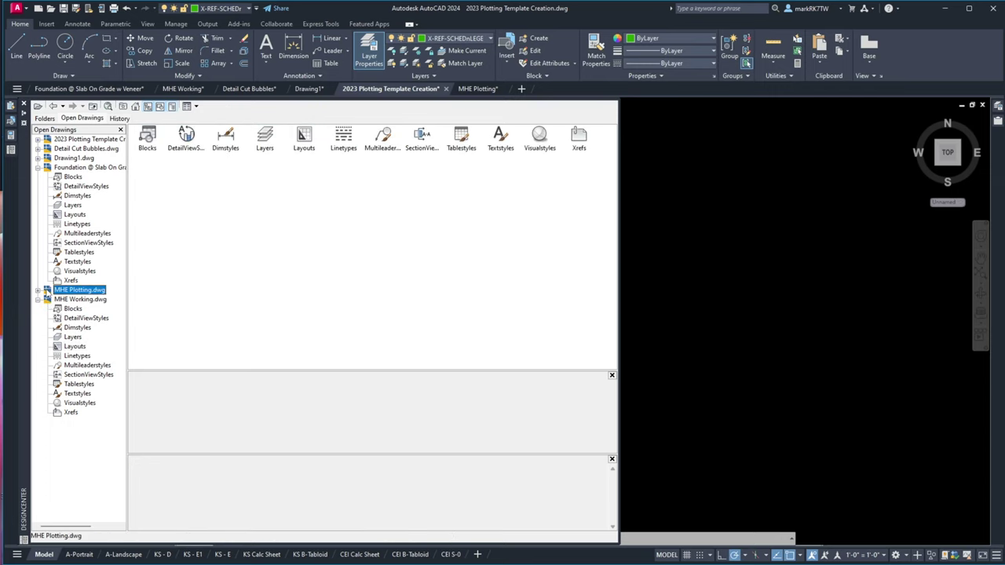
left_click(38, 299)
left_click(38, 290)
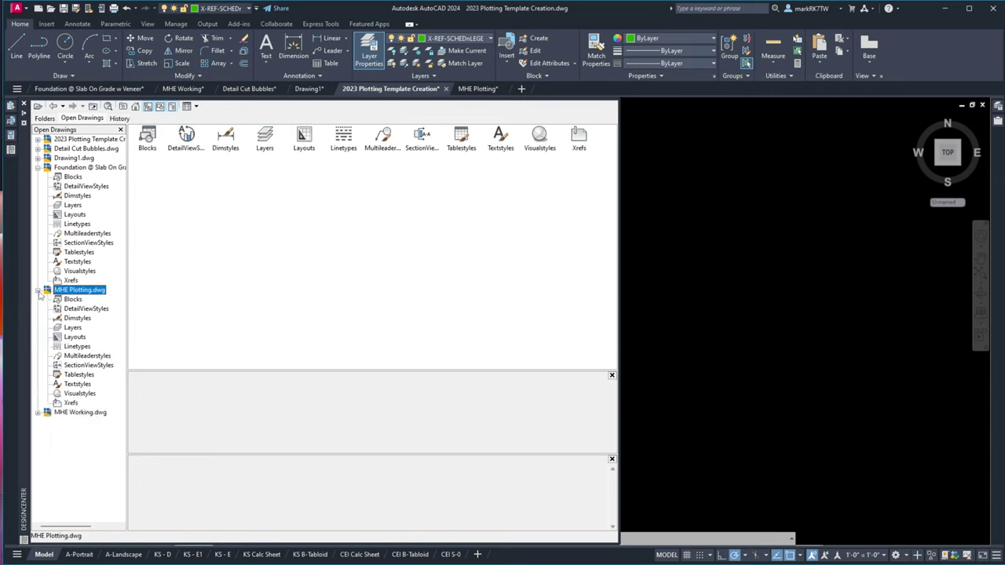
left_click(76, 337)
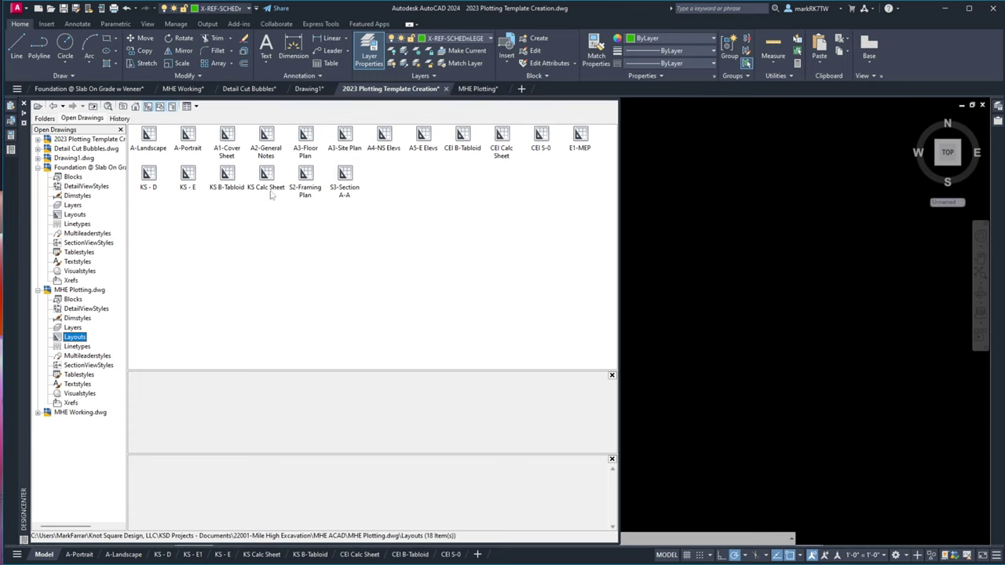
left_click(350, 182)
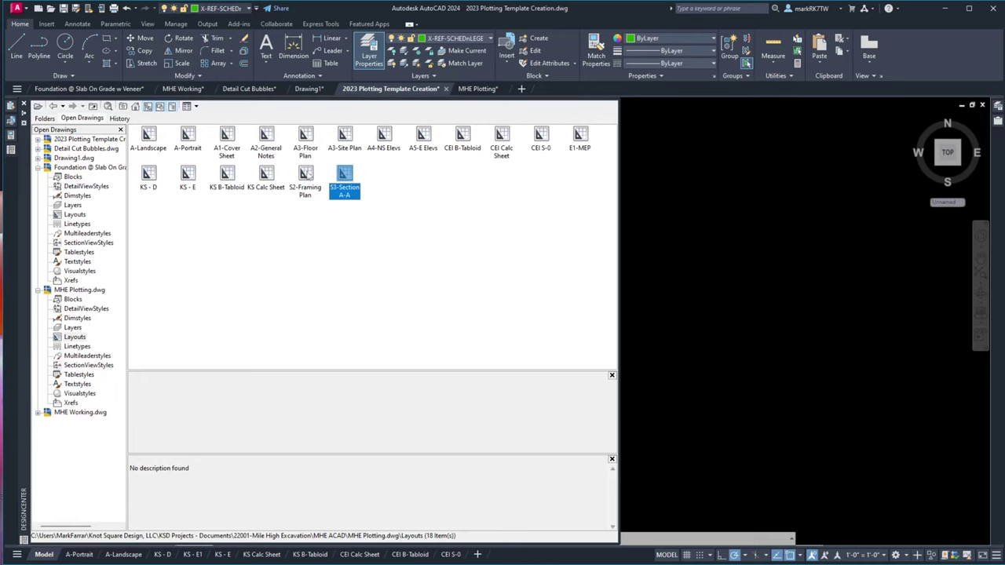
Step: Multi-select the nine sheets, A1-Cover Sheet through E1-MEP plus S2-Framing Plan and S3-Section A-A
left_click(226, 139)
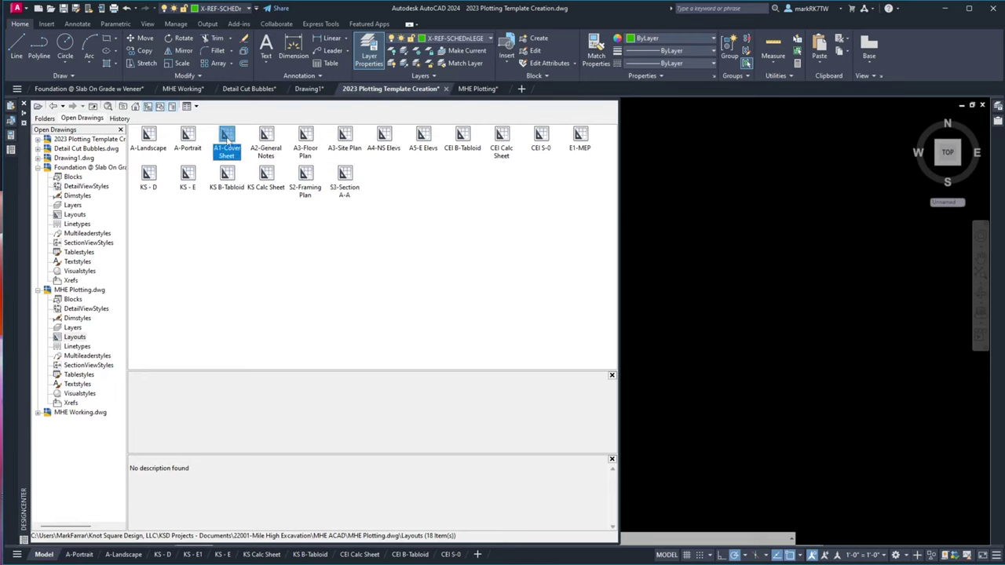
left_click(267, 137, "shift")
left_click(312, 139, "shift")
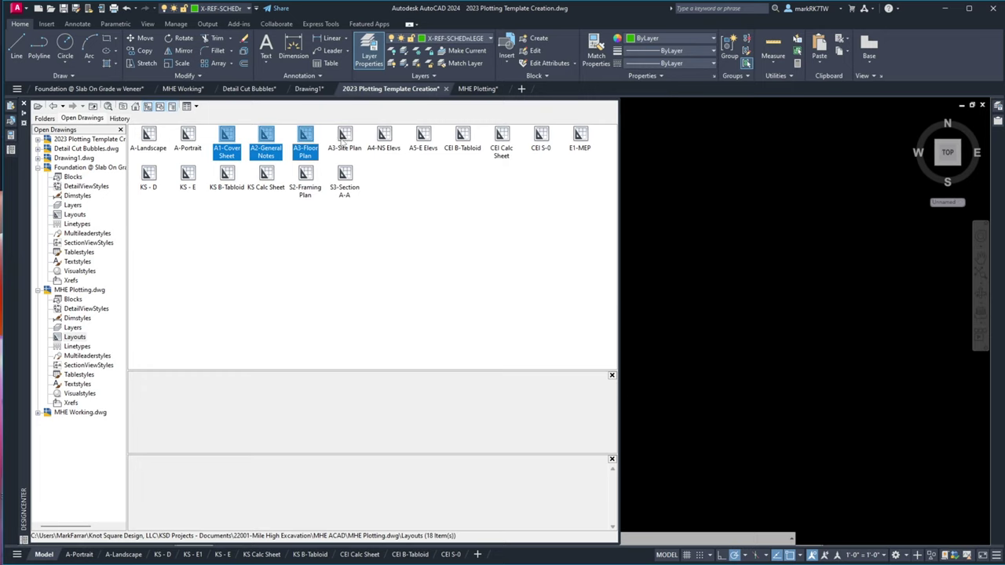
left_click(343, 138, "shift")
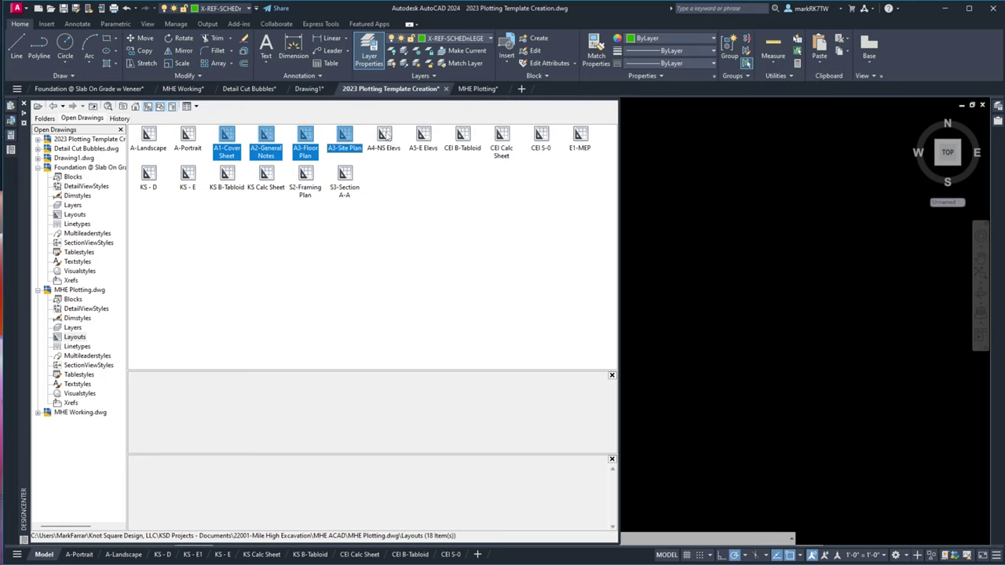
left_click(386, 136, "shift")
left_click(432, 137, "shift")
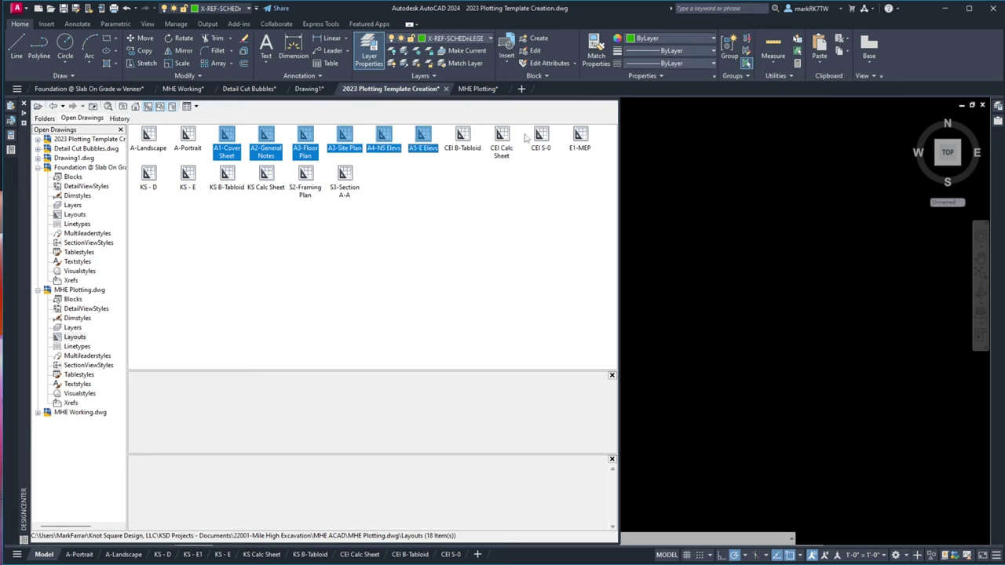
left_click(578, 138, "ctrl")
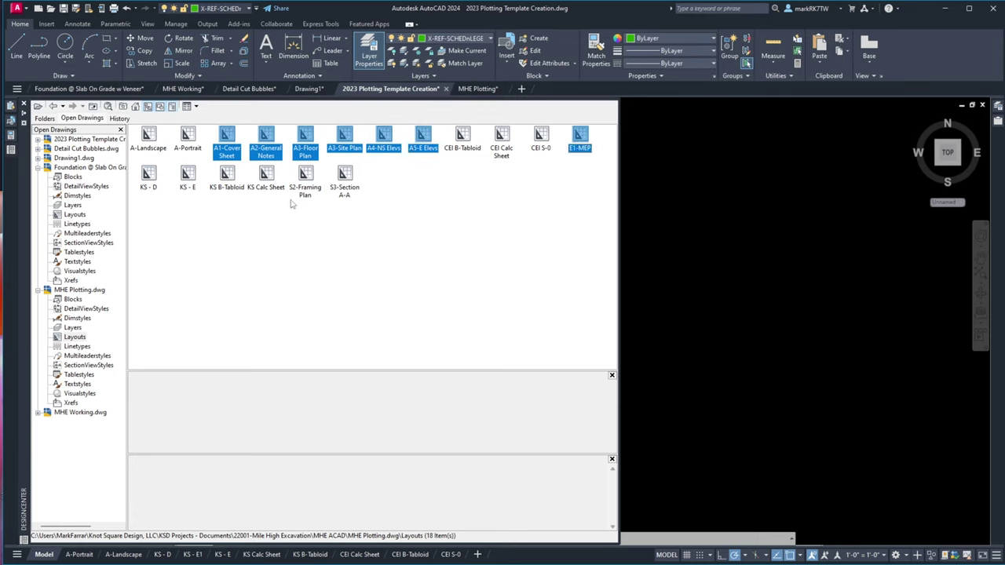
left_click(303, 174, "ctrl")
left_click(343, 176, "ctrl")
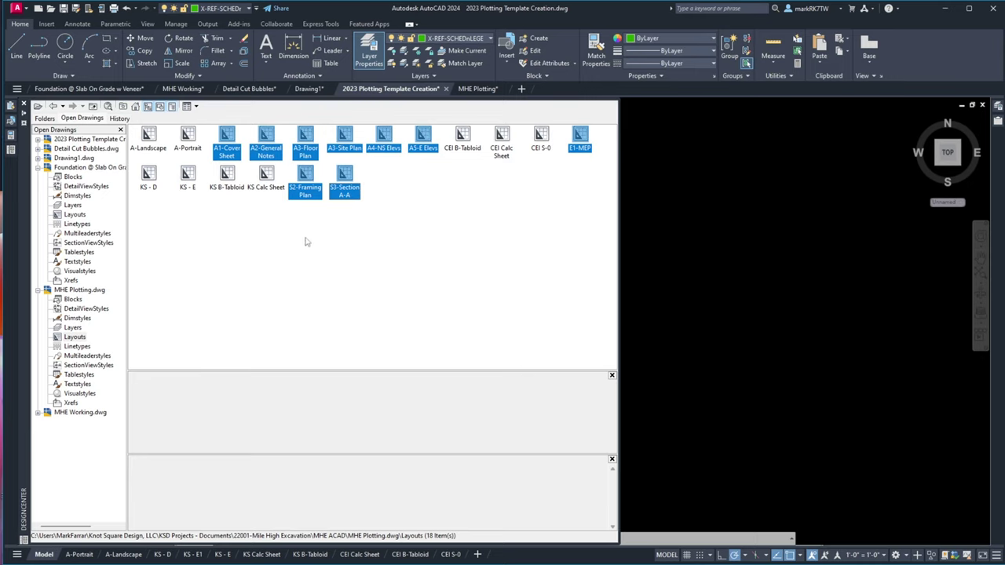
Step: Copy the selected layouts and list the template drawing's layouts in DesignCenter
right_click(308, 160)
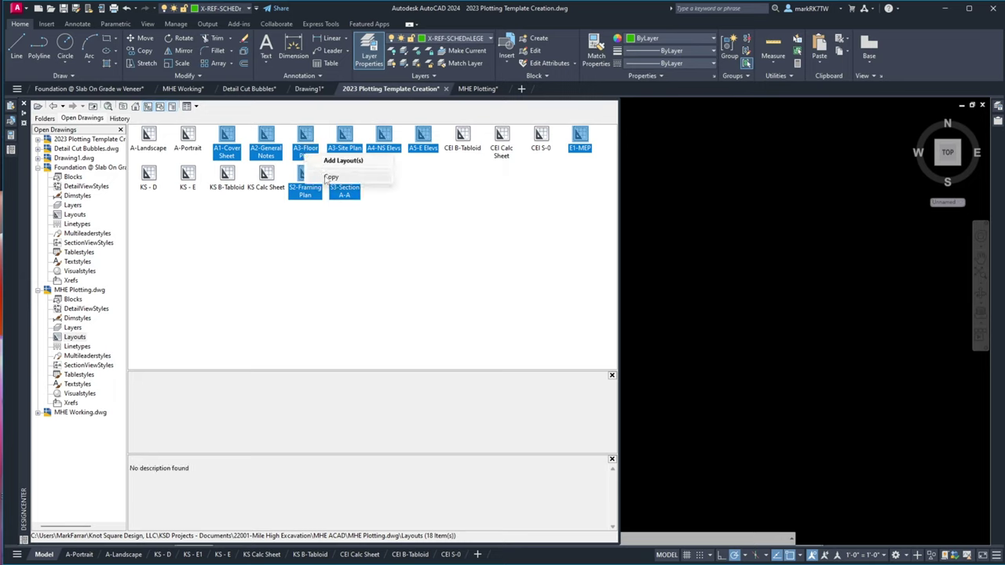
left_click(331, 177)
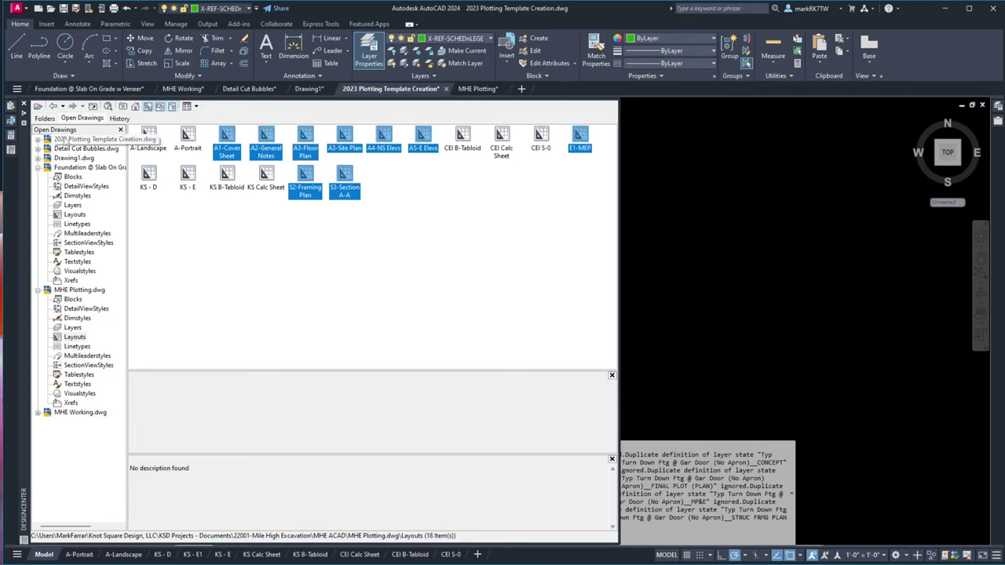
left_click(70, 139)
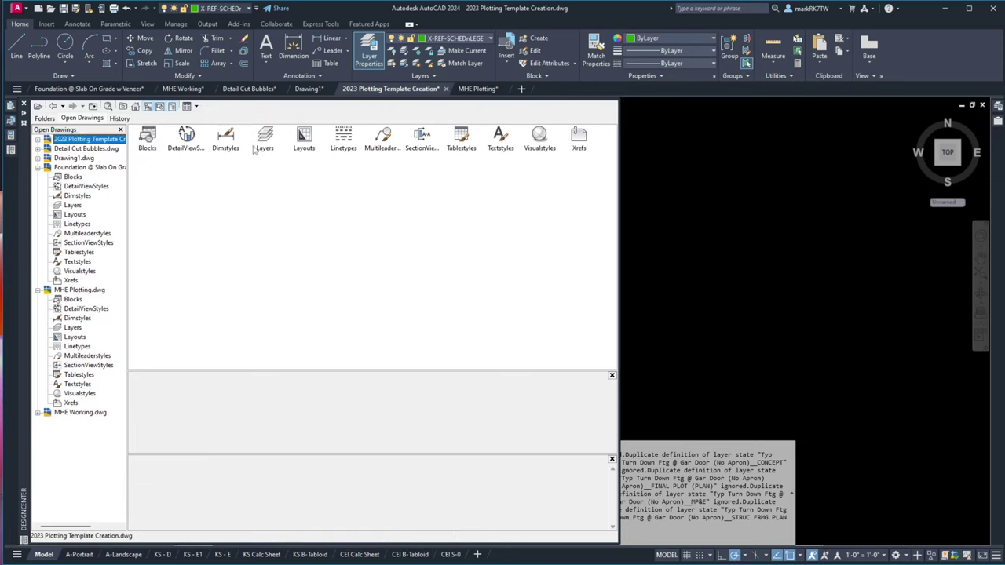
double_click(303, 139)
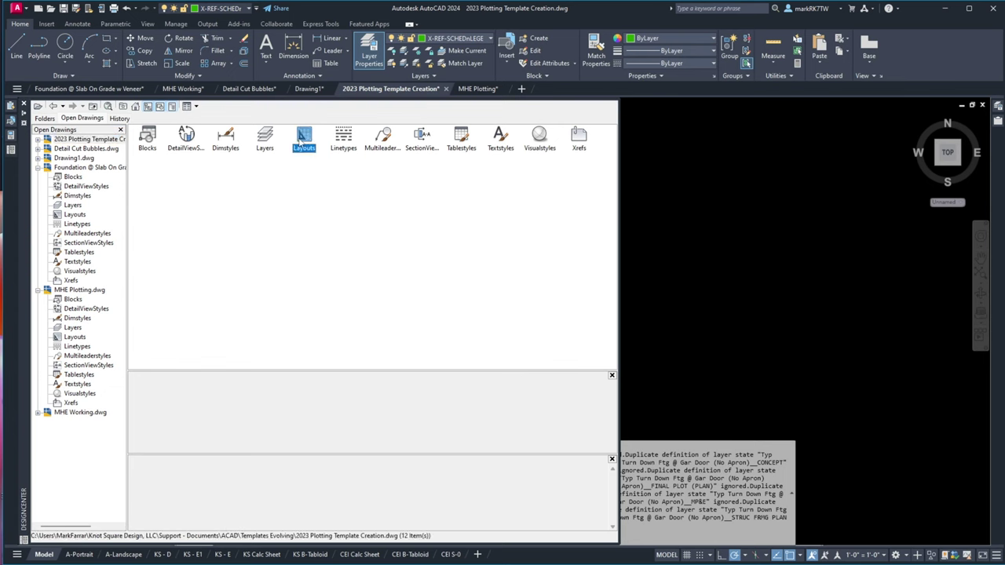
Step: Dismiss the layout-list options menu and close DesignCenter with Ctrl+2
right_click(295, 212)
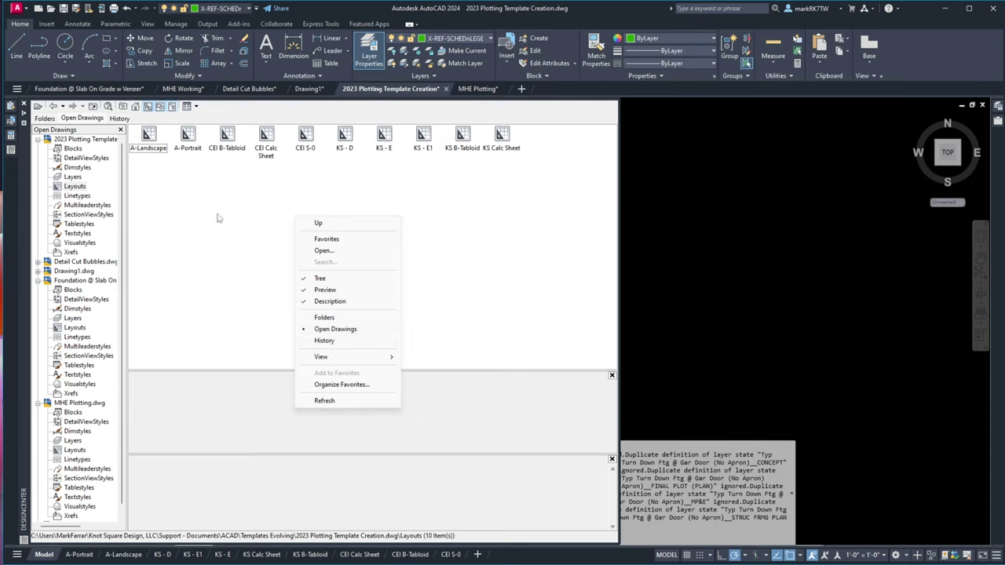
left_click(195, 201)
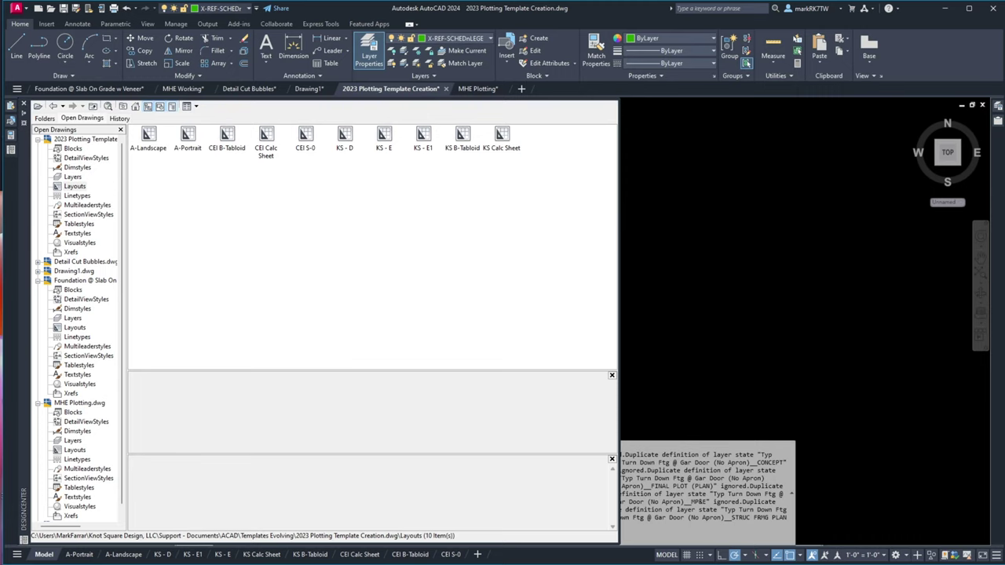
key("ctrl+2")
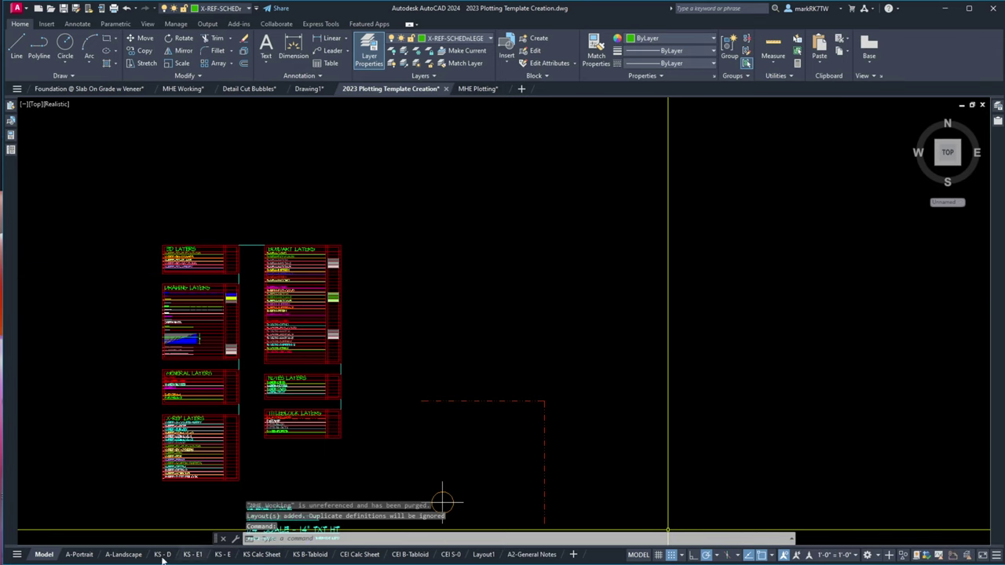
Step: Move A1-Cover Sheet and A2-General Notes to the front of the layouts, then add a new layout
left_click(543, 555)
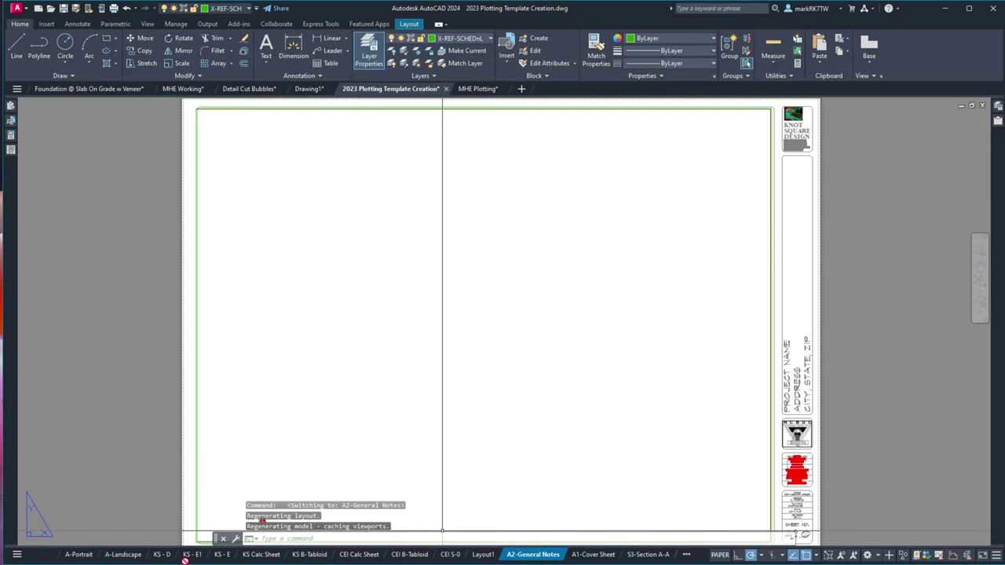
left_click_drag(109, 560, 69, 556)
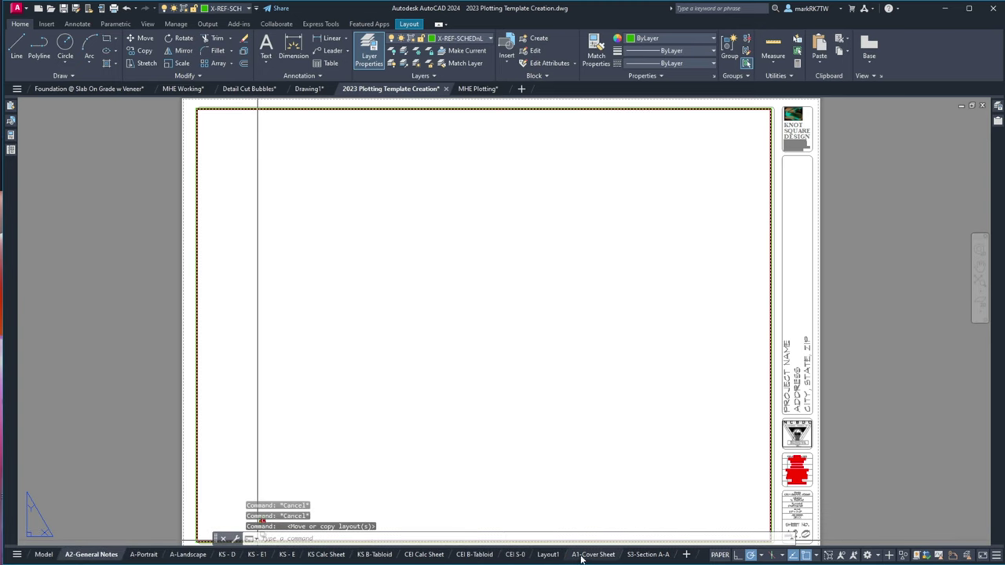
left_click(609, 556)
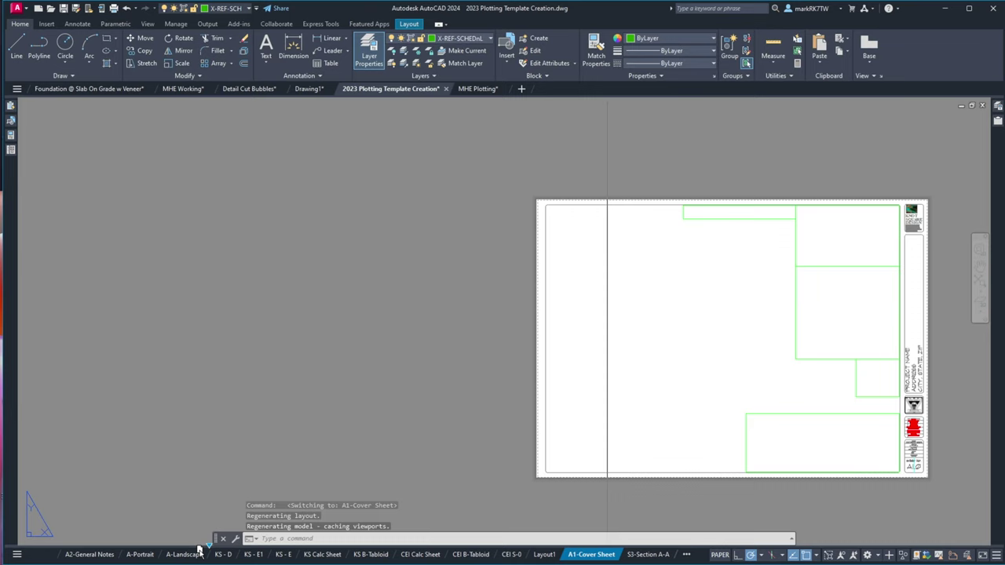
mouse_move(80, 561)
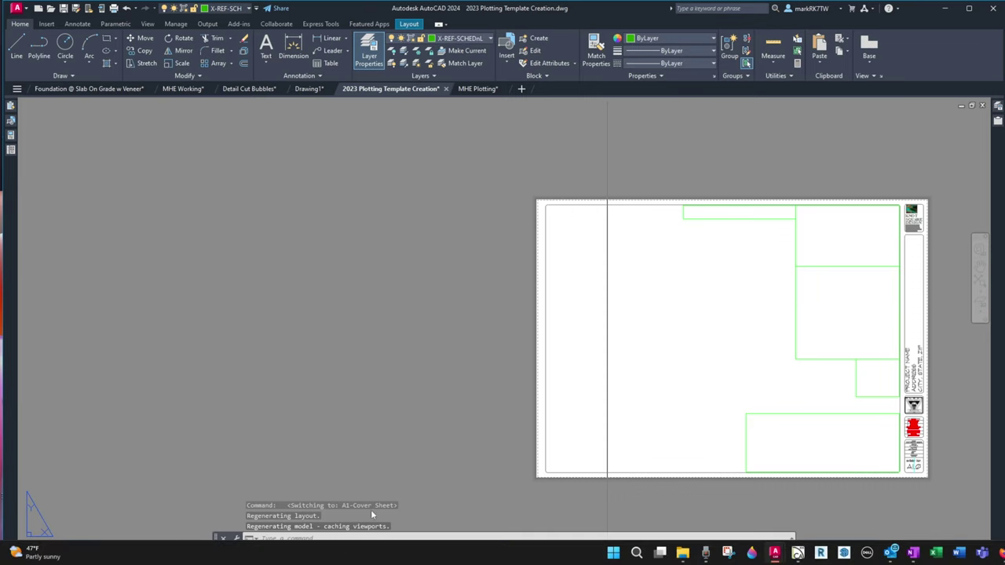
left_click_drag(127, 563, 63, 553)
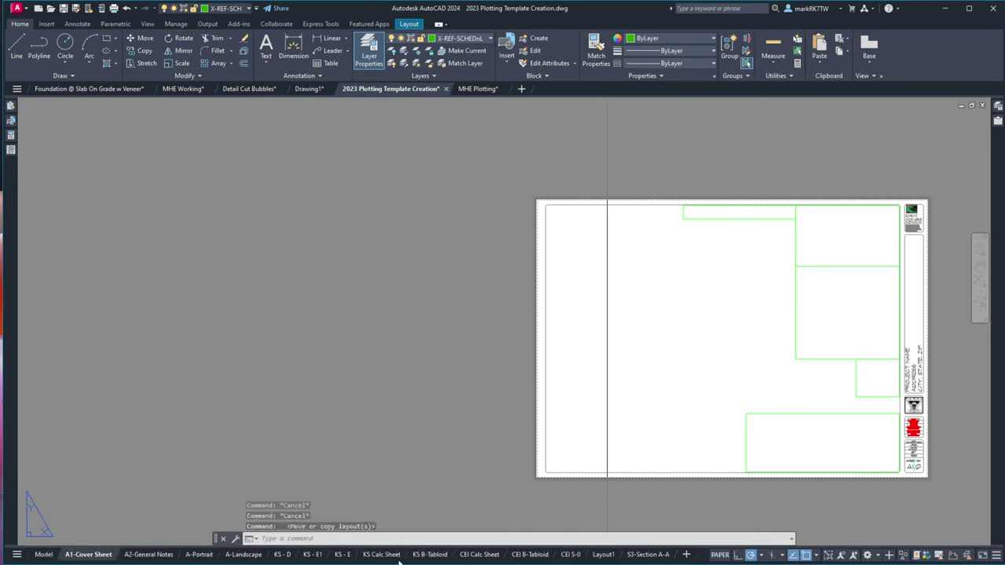
left_click(687, 554)
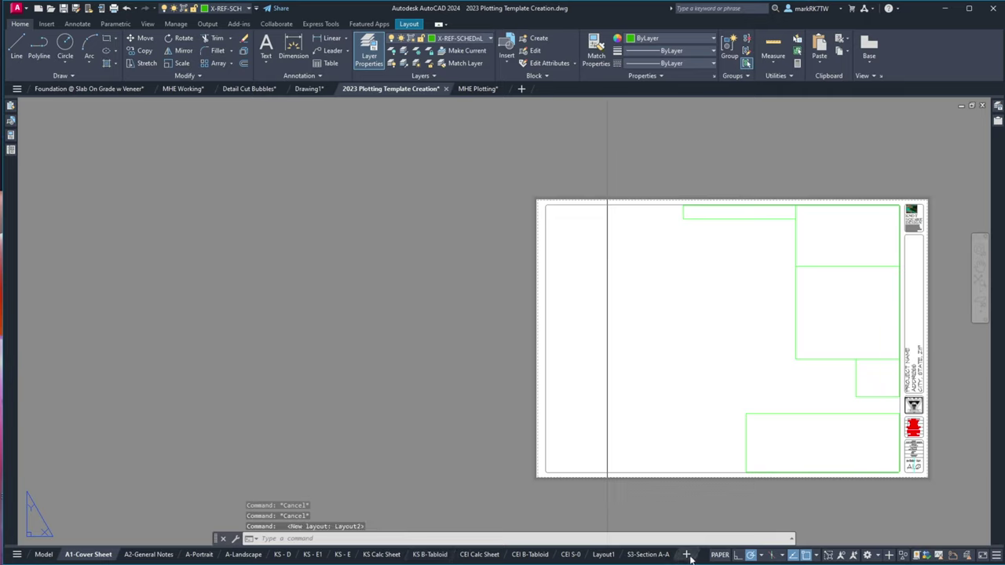
Step: Drag S2-Framing Plan and then S3-Section A-A into place right after A2-General Notes
left_click(16, 555)
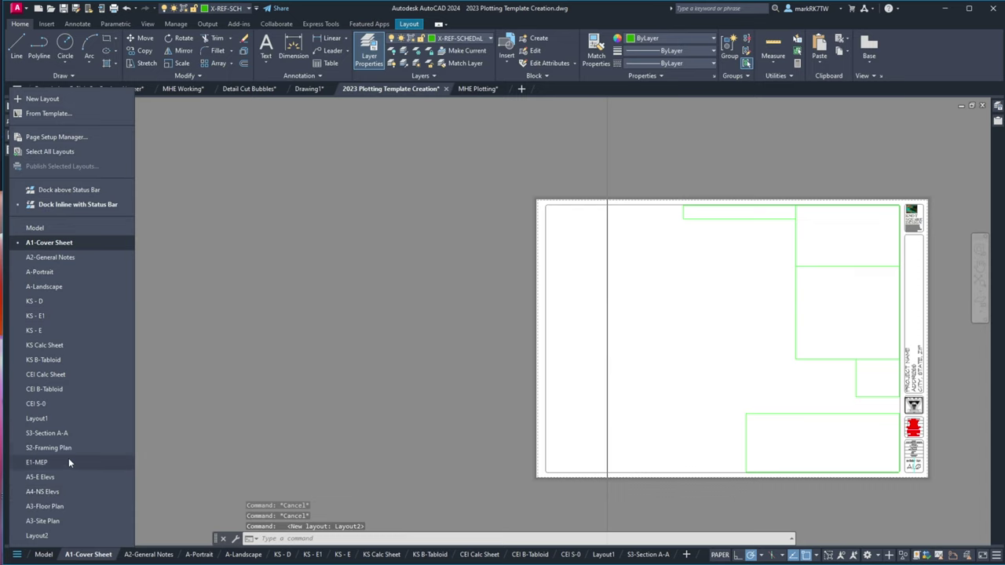
left_click(49, 447)
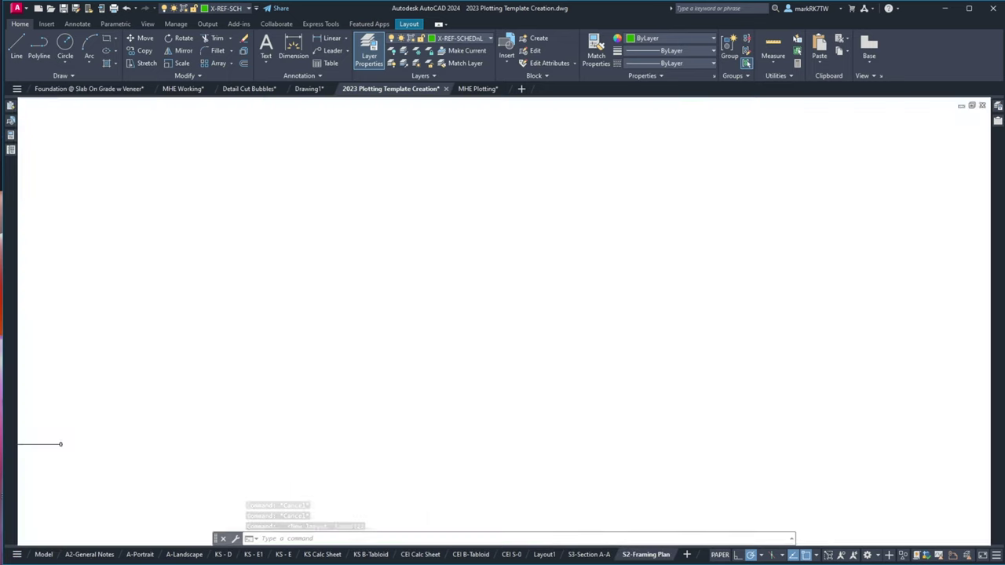
left_click(16, 554)
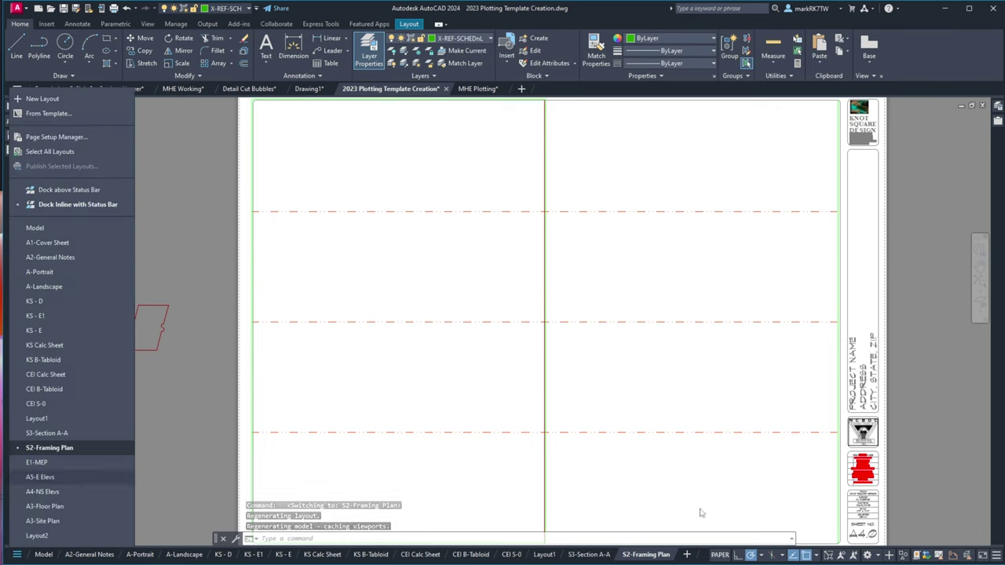
left_click(640, 555)
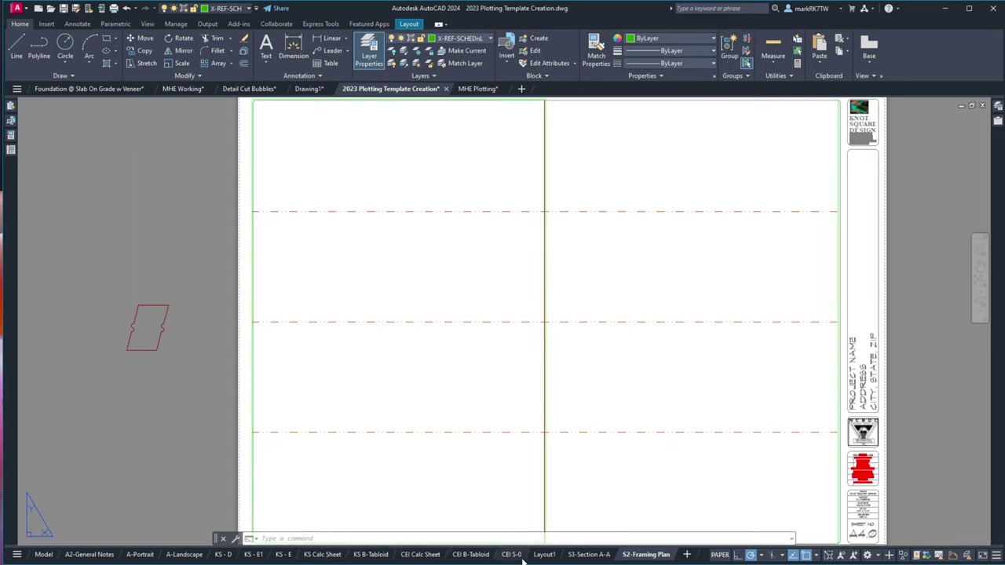
left_click(643, 555)
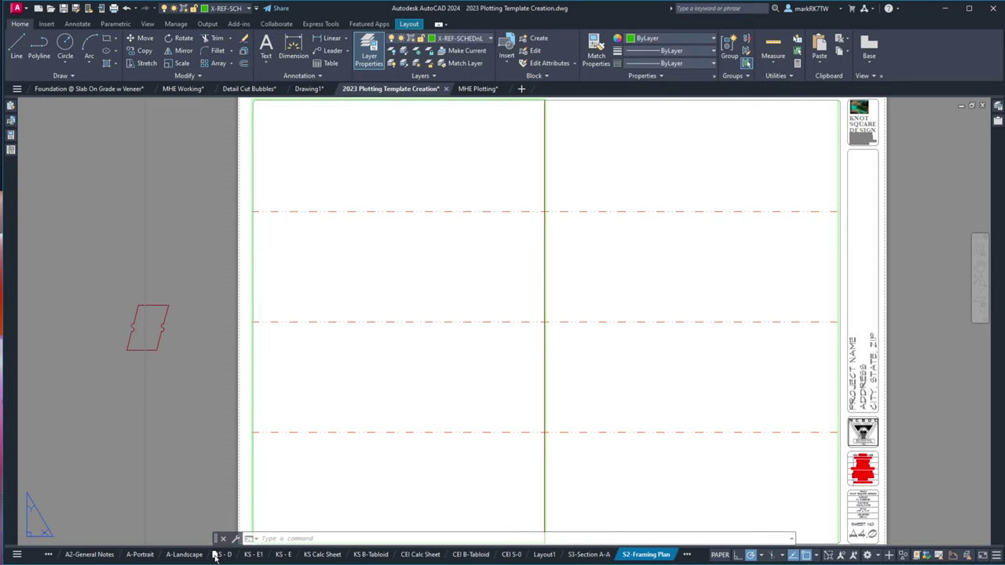
left_click_drag(130, 555, 126, 555)
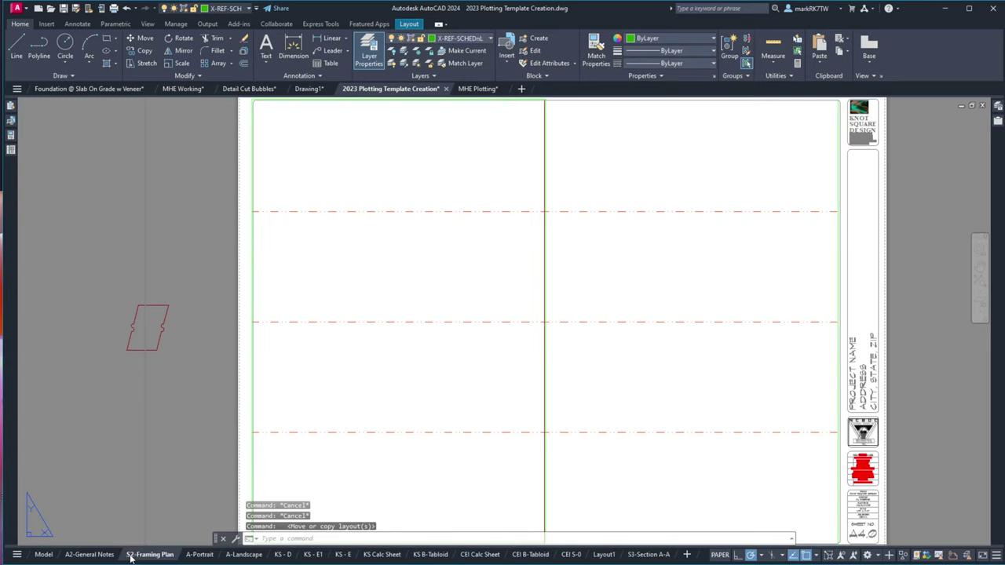
left_click(648, 555)
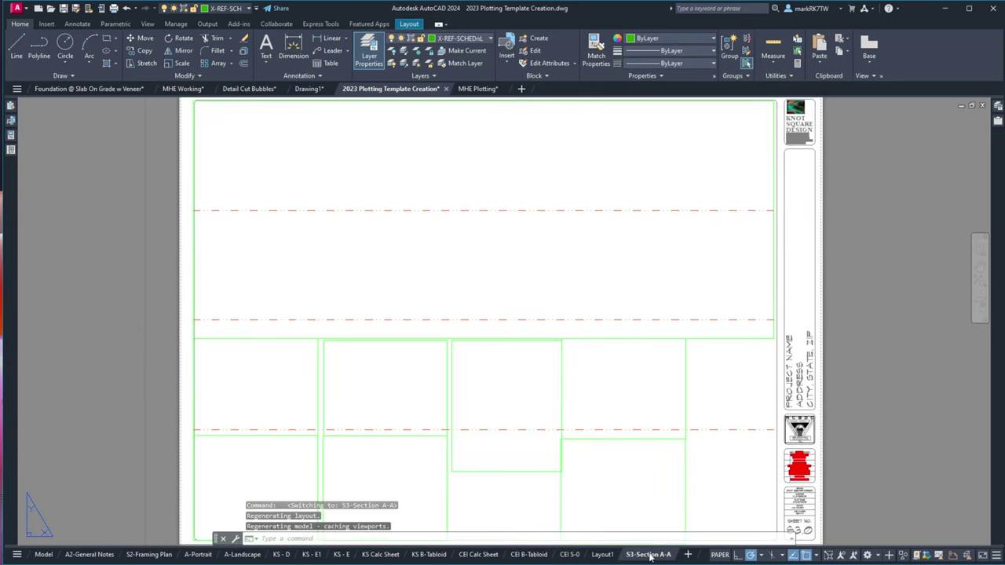
left_click_drag(649, 555, 469, 549)
left_click_drag(245, 562, 188, 554)
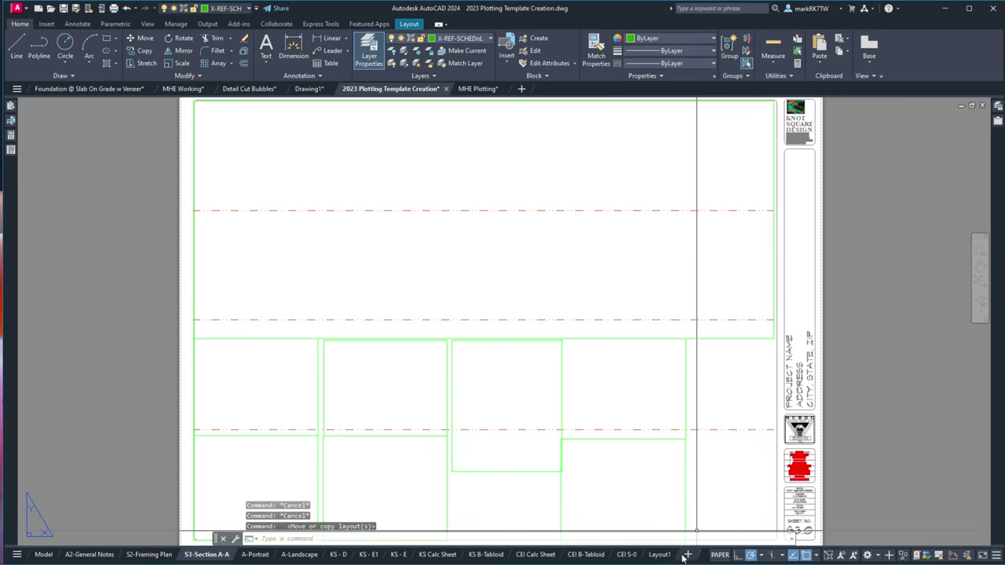
mouse_move(660, 558)
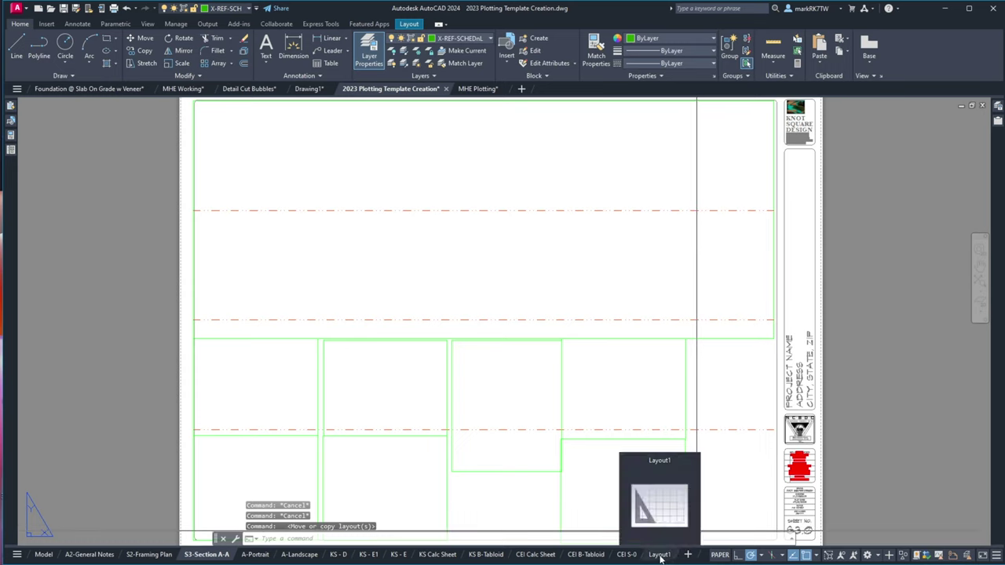
Step: Delete the Layout1 sheet
right_click(659, 556)
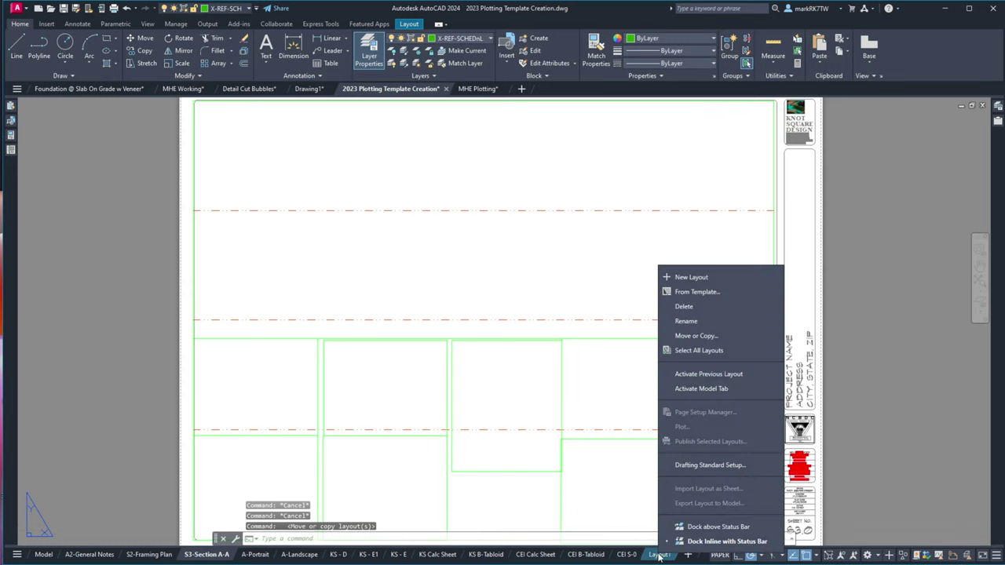
left_click(703, 307)
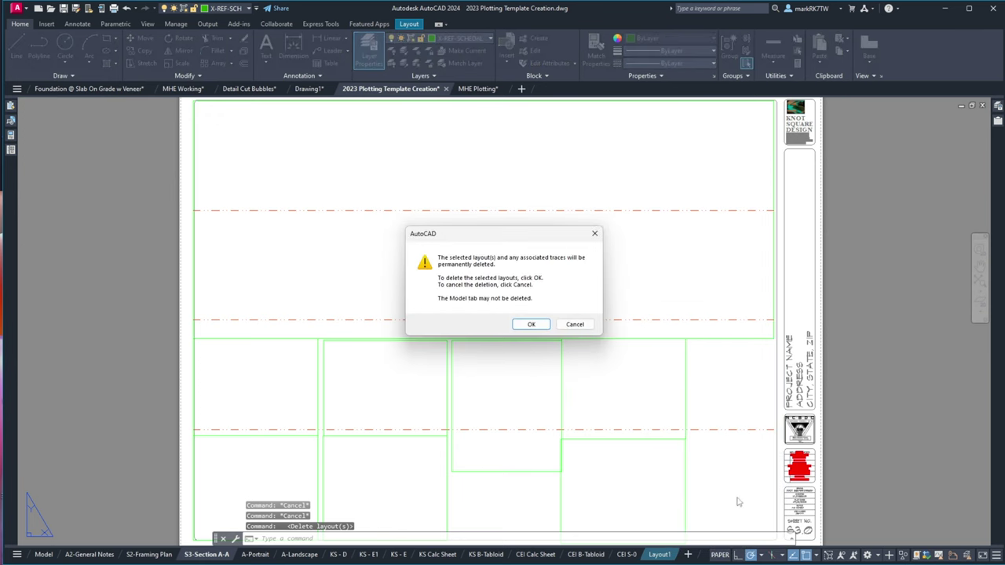
left_click(530, 325)
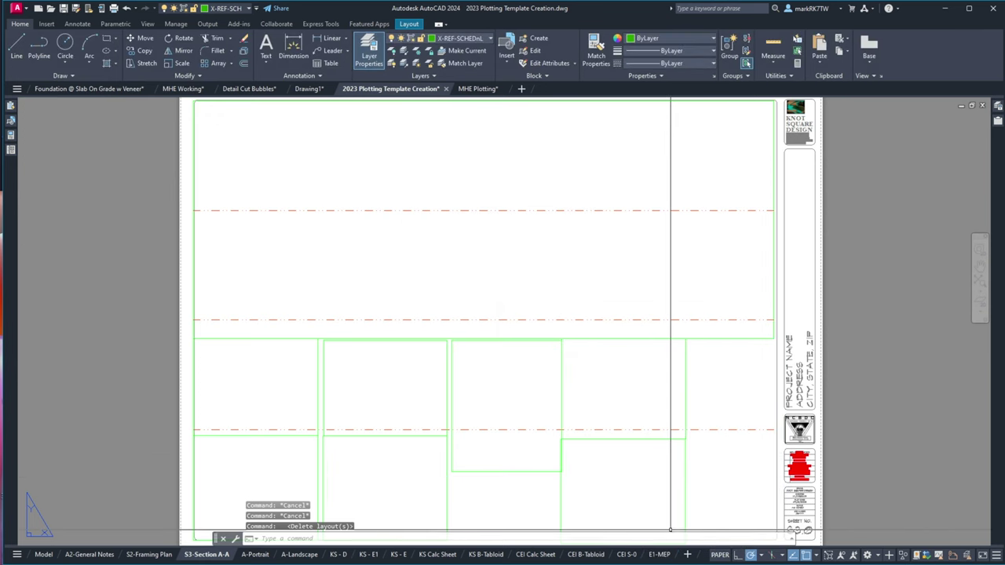
Step: Move E1-MEP between A2-General Notes and S2-Framing Plan, then return to model space
left_click(668, 555)
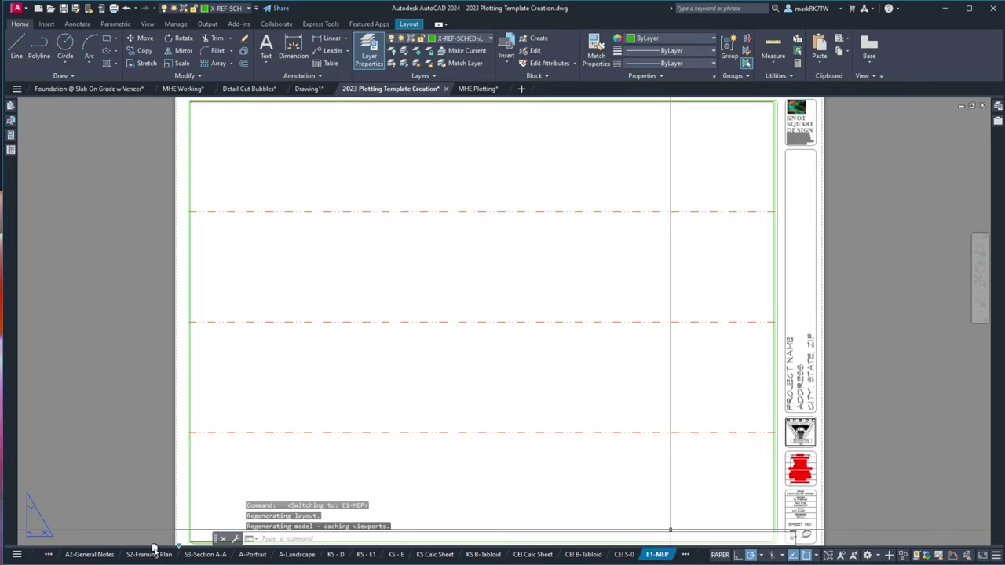
left_click_drag(128, 555, 126, 555)
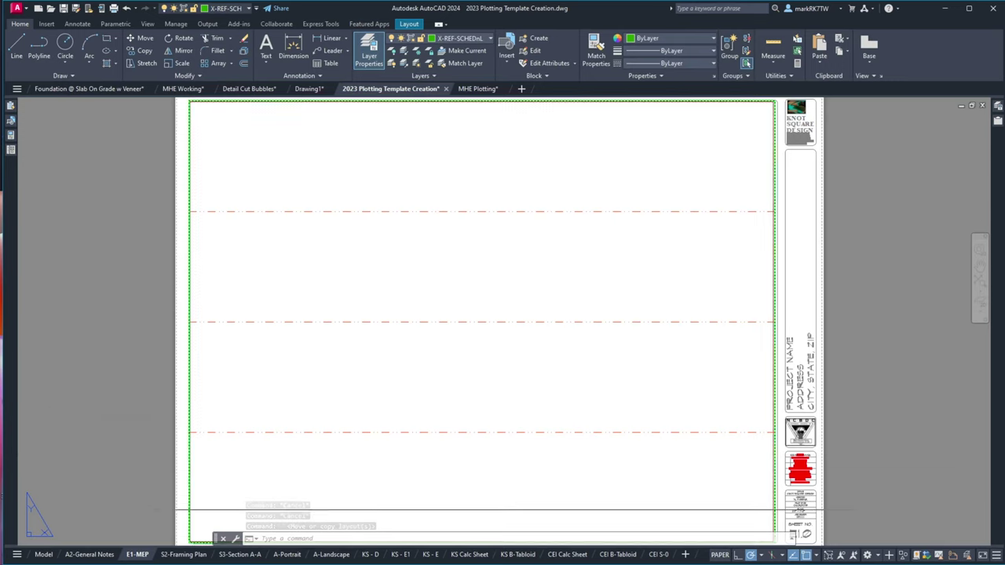
left_click(44, 555)
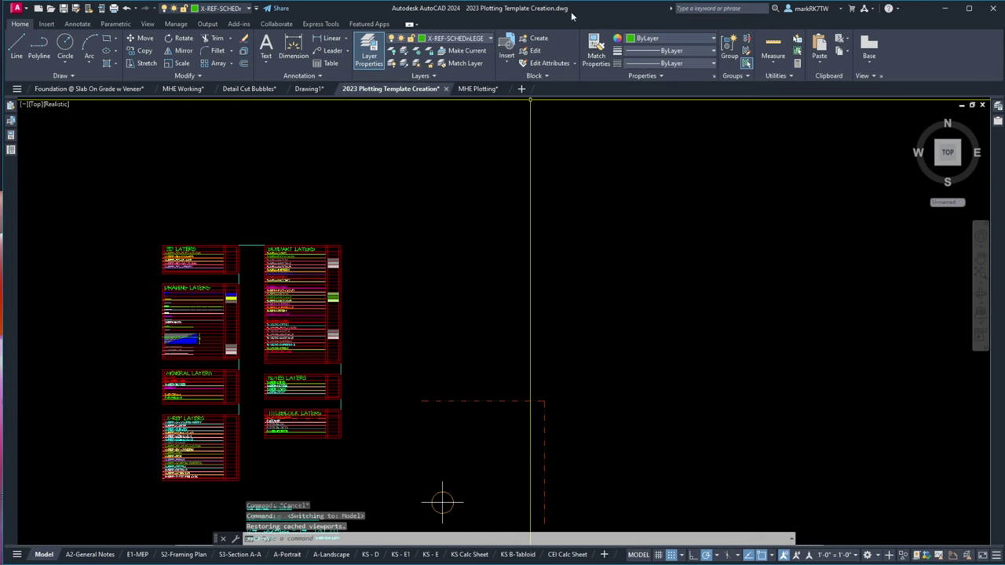
Step: Run REGEN, then launch Cursor Highlighter 2.2.ahk from Desktop's Auto Hot Key folder and minimize Explorer
type("regen")
key("Return")
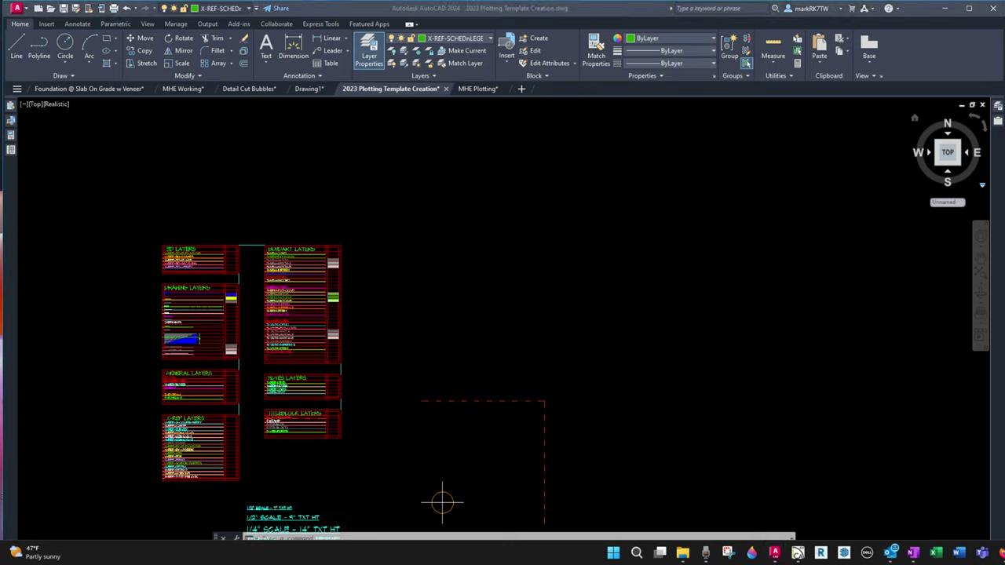
left_click(683, 553)
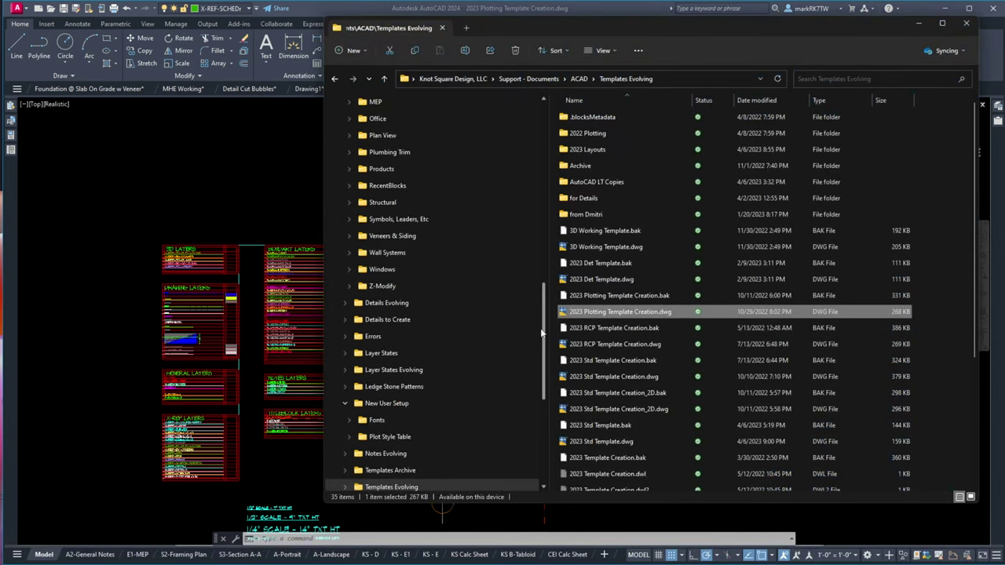
left_click_drag(546, 336, 567, 124)
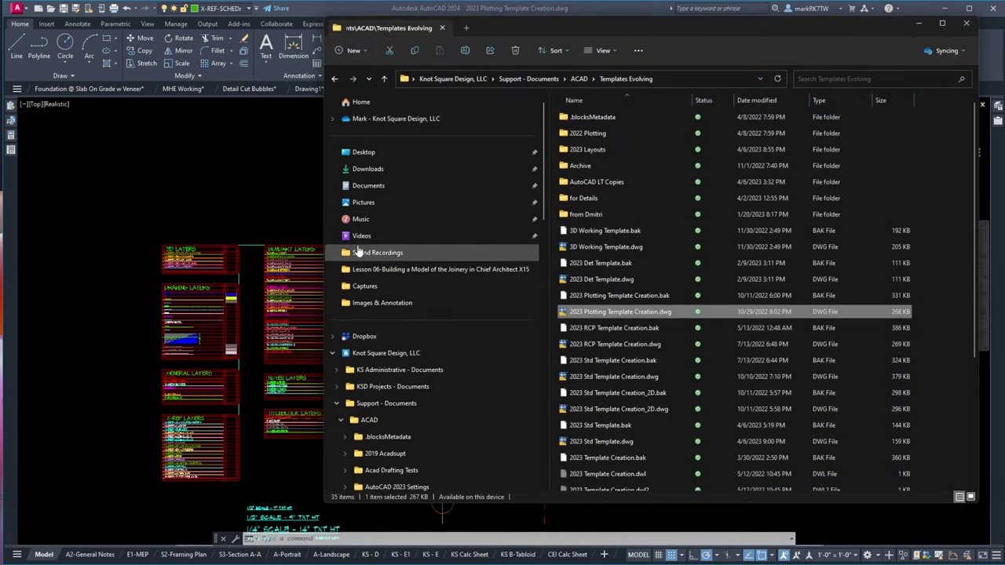
left_click(361, 155)
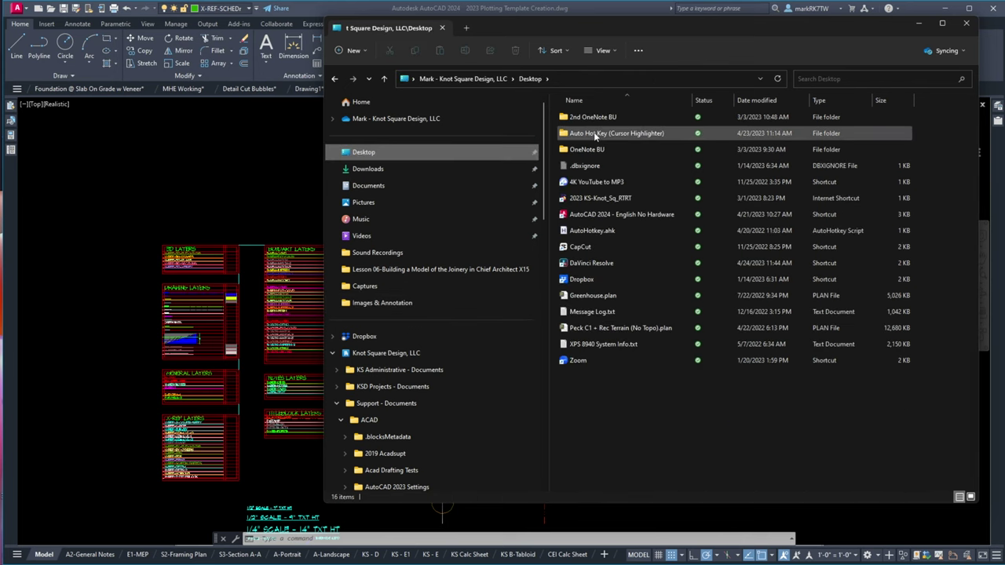
double_click(596, 134)
left_click(596, 133)
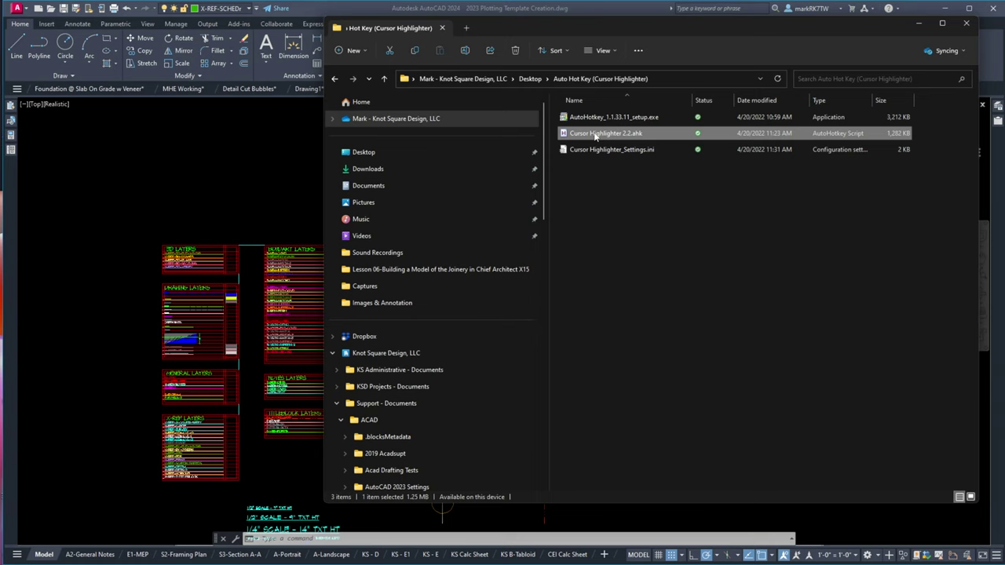
double_click(596, 133)
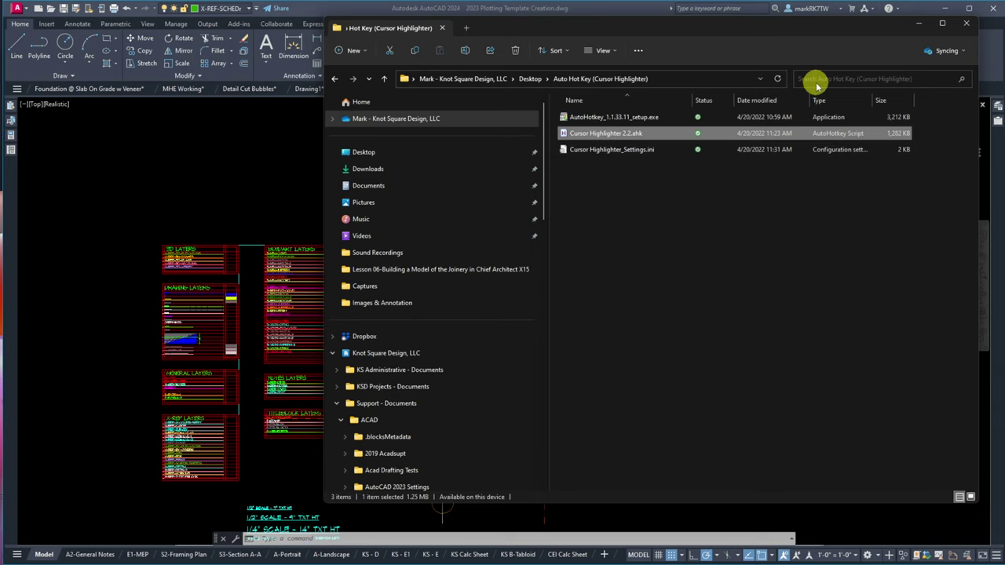
left_click(918, 24)
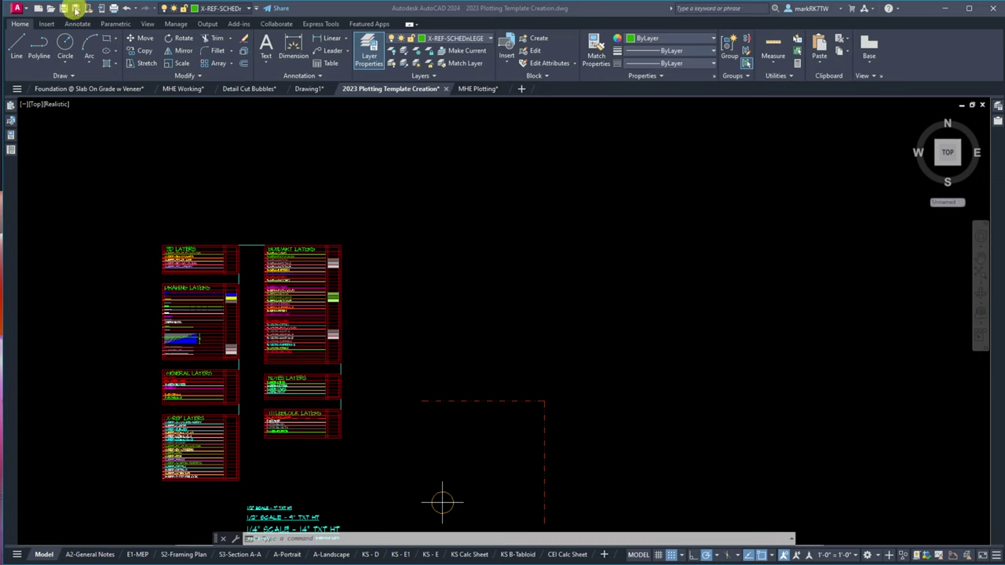
Step: Save the drawing as an AutoCAD Drawing Template (*.dwt) named 2024 Plotting Drawing
left_click(76, 9)
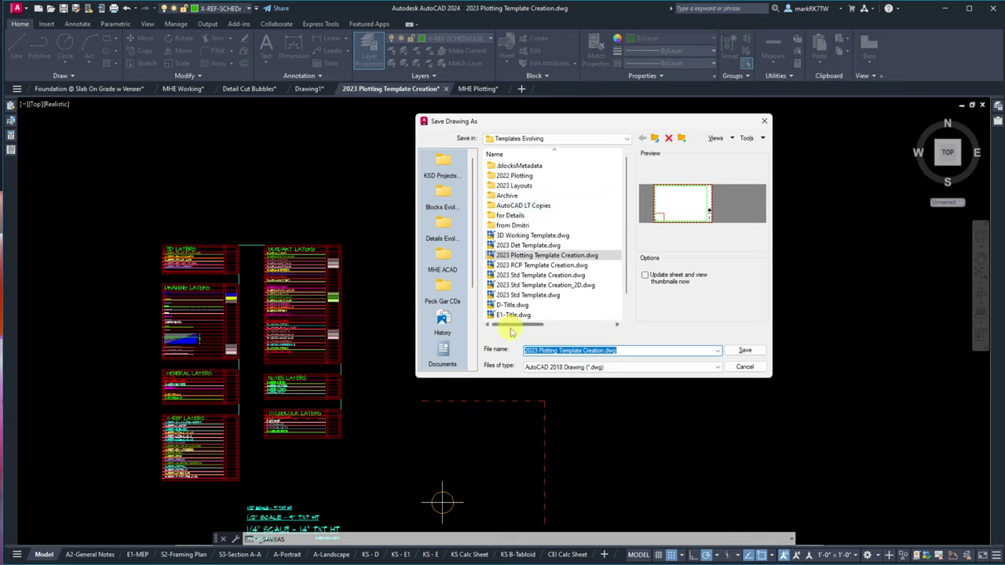
left_click(618, 366)
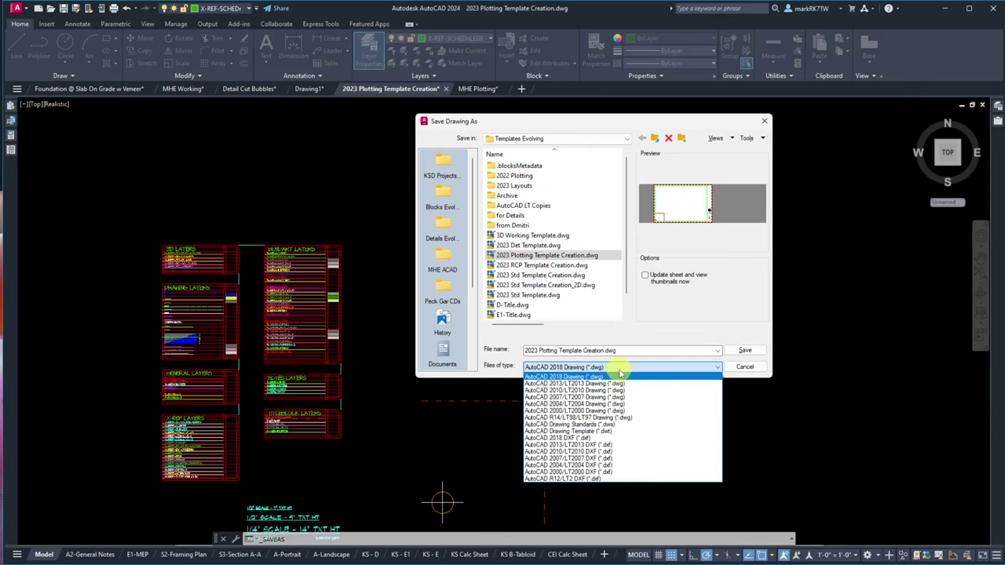
left_click(632, 431)
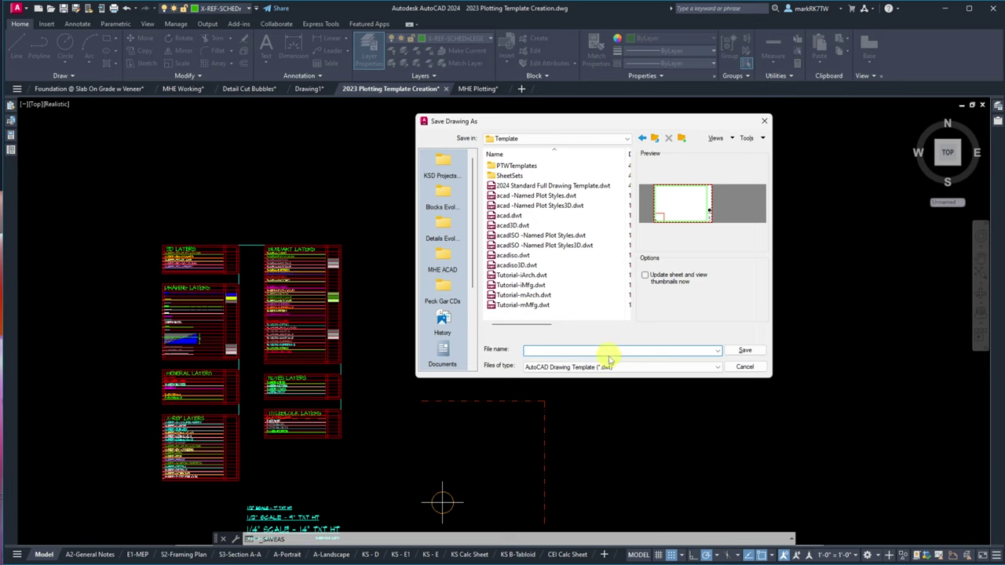
type("2024")
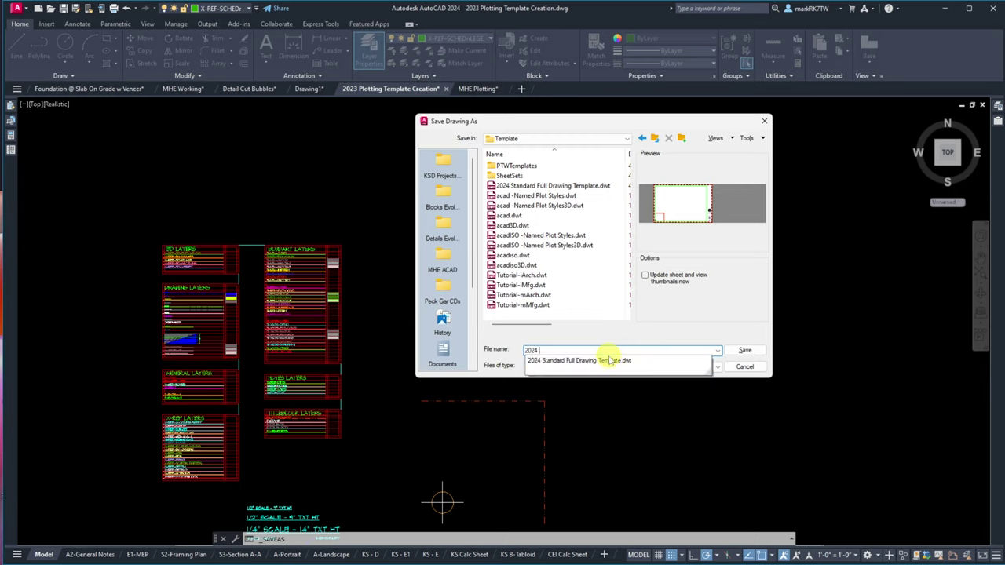
type(" z")
key("BackSpace")
type("Plotting ")
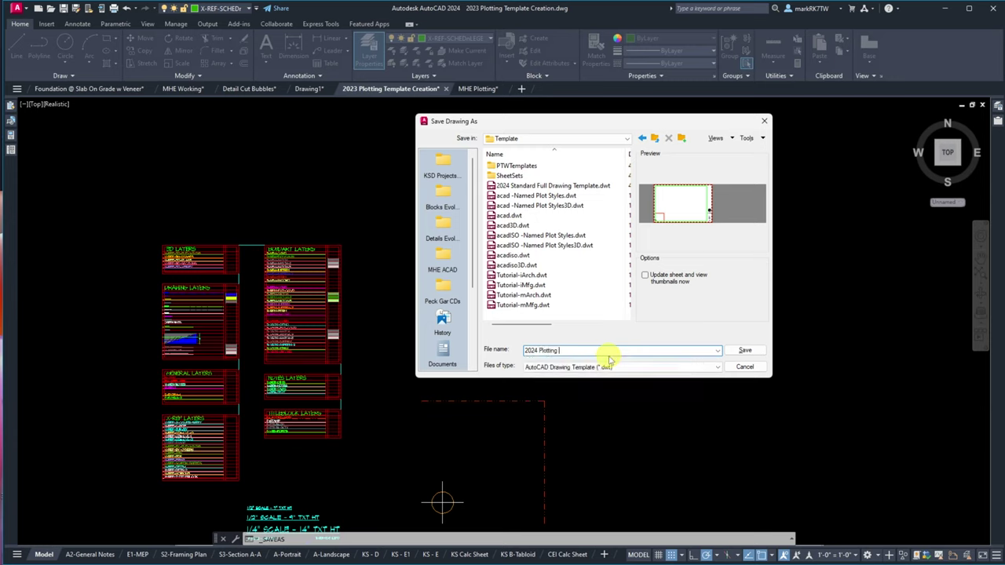
type("Drawin")
key("BackSpace")
key("BackSpace")
type("awing")
left_click(742, 351)
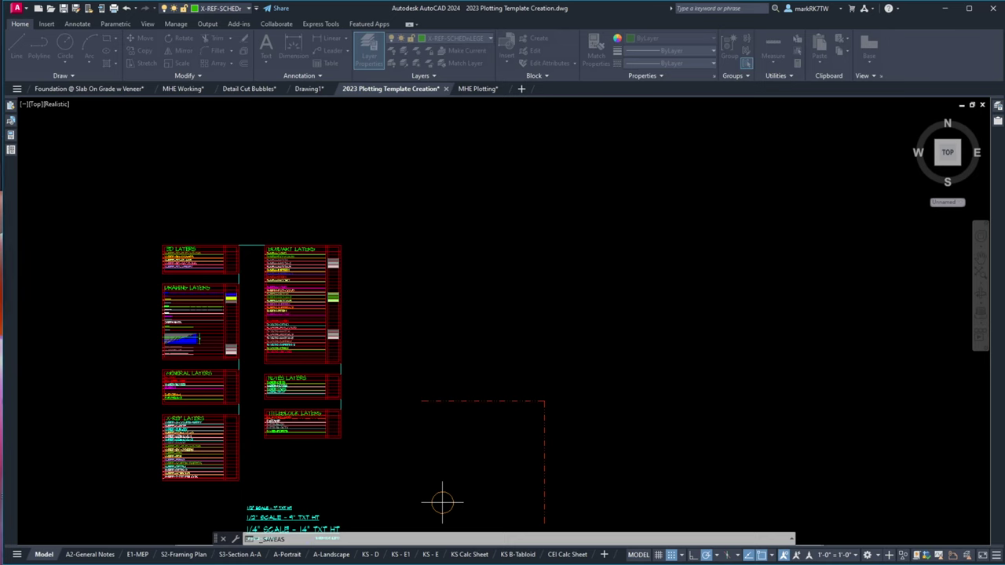
Step: Place the cursor in the template Description box, then bring OneNote forward and maximize it
left_click(529, 271)
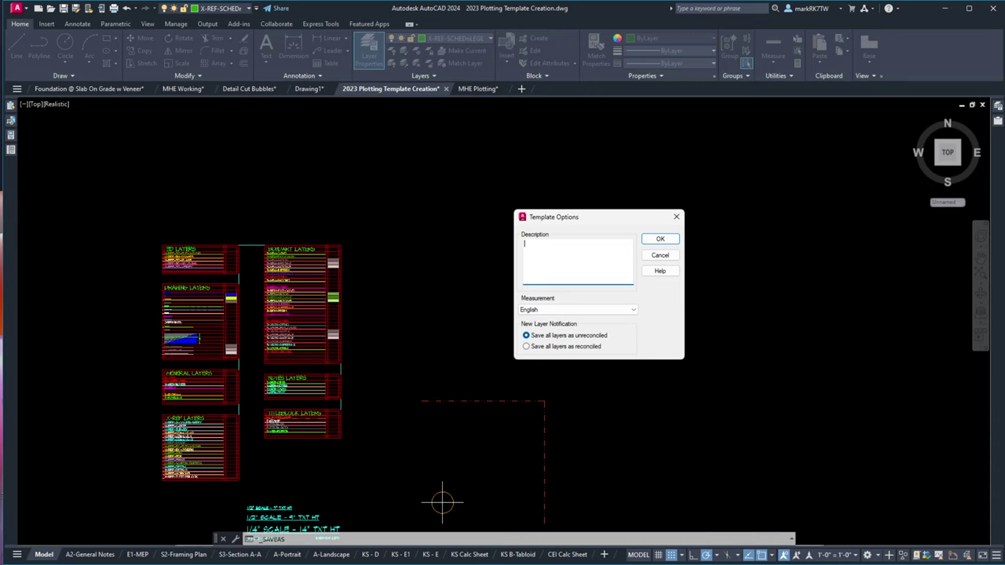
key("alt+Tab")
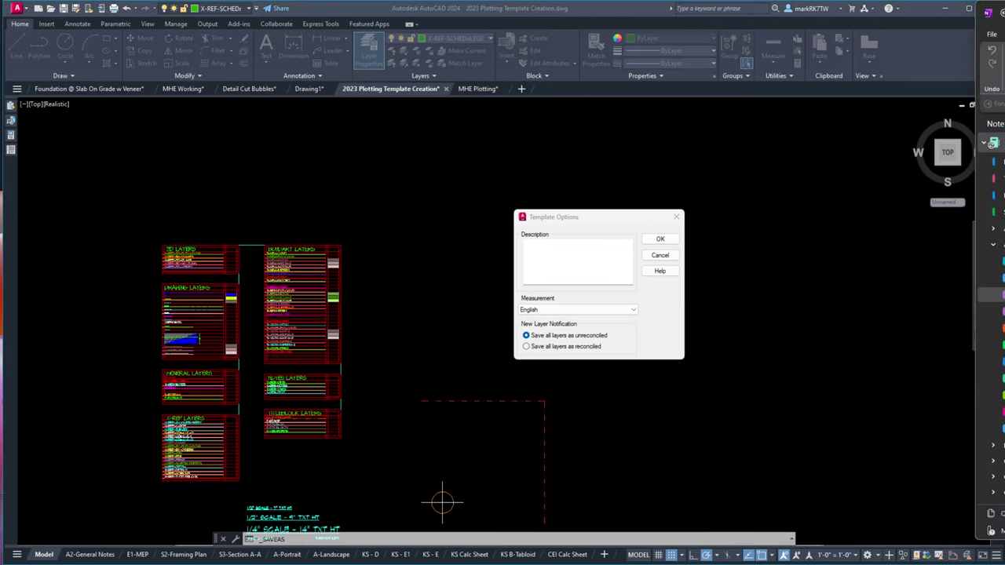
left_click_drag(998, 11, 358, 15)
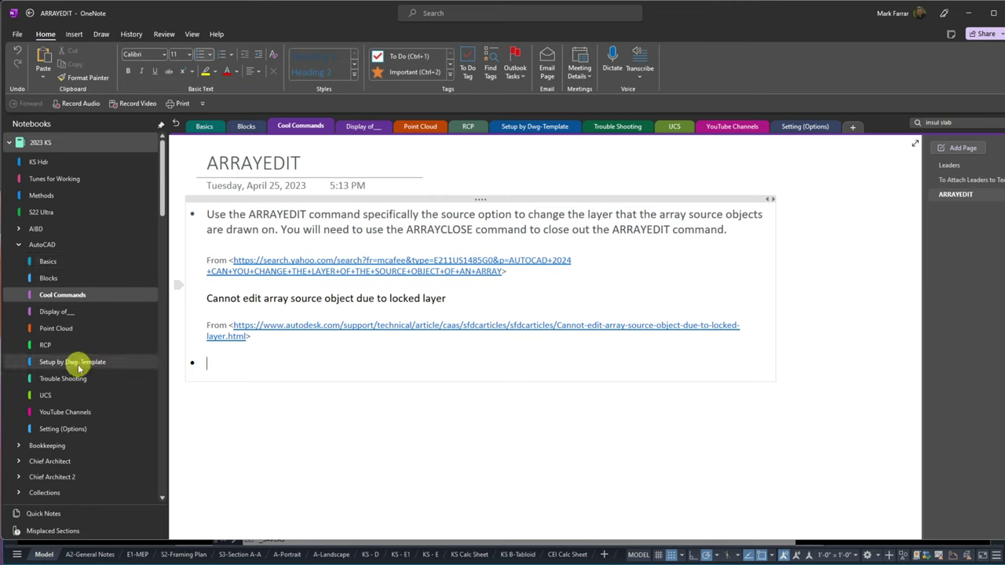
Step: Expand the YouTube Channel notebook group and open the Fisher Barn Lessons section
scroll(83, 424, "down", 5)
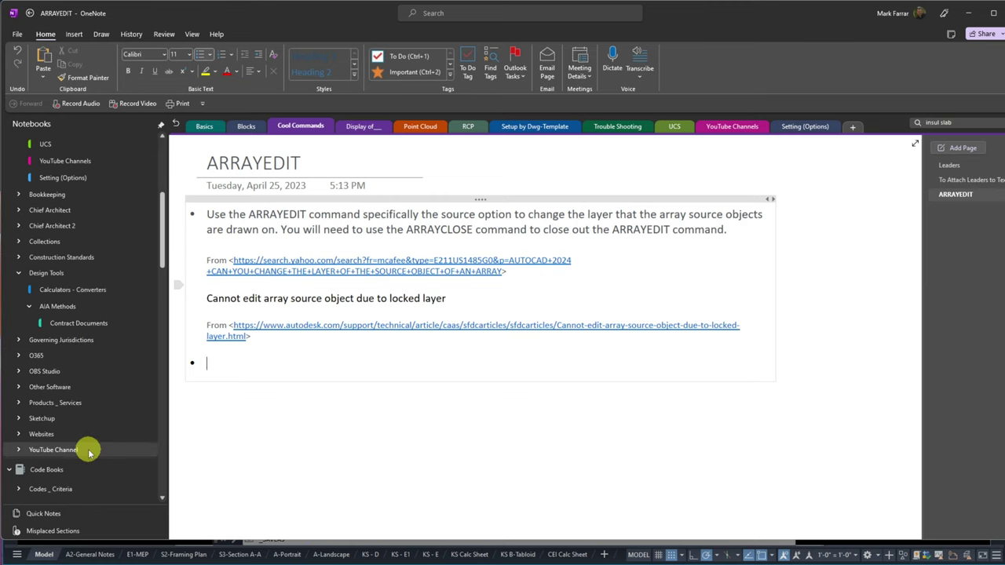
scroll(89, 454, "down", 3)
scroll(86, 416, "up", 2)
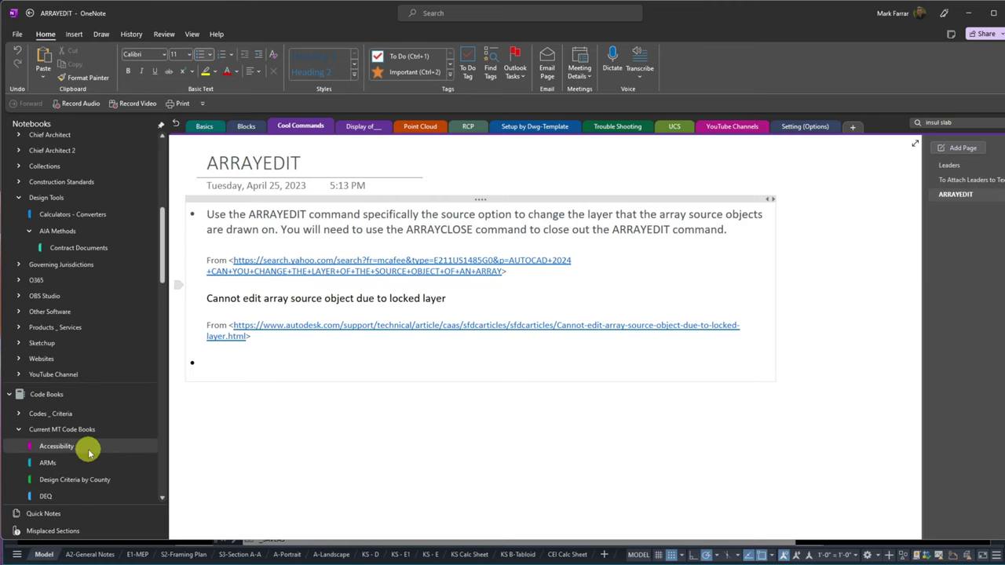
left_click(19, 374)
scroll(24, 393, "down", 5)
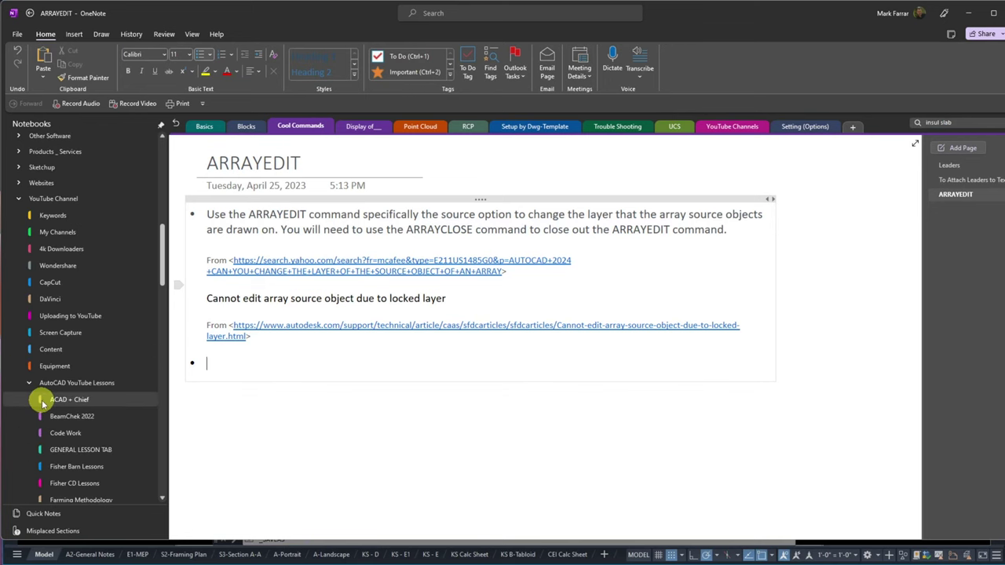
left_click(43, 393)
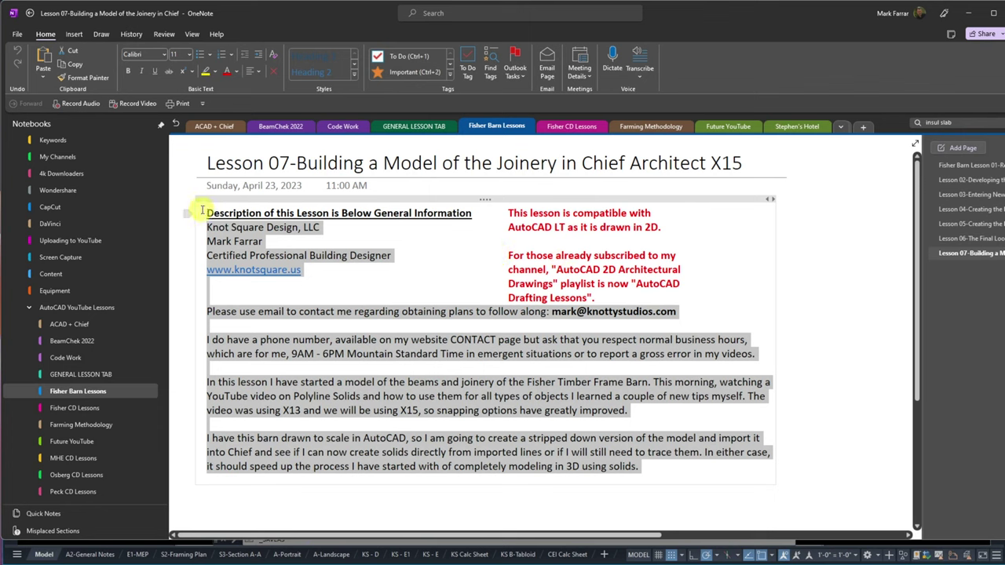
left_click_drag(191, 213, 308, 276)
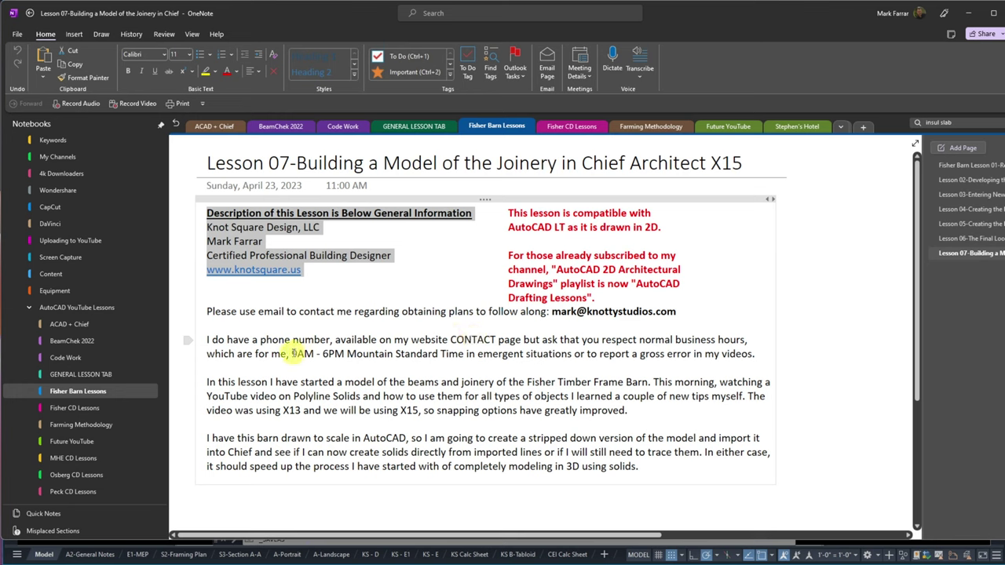
left_click_drag(294, 354, 468, 355)
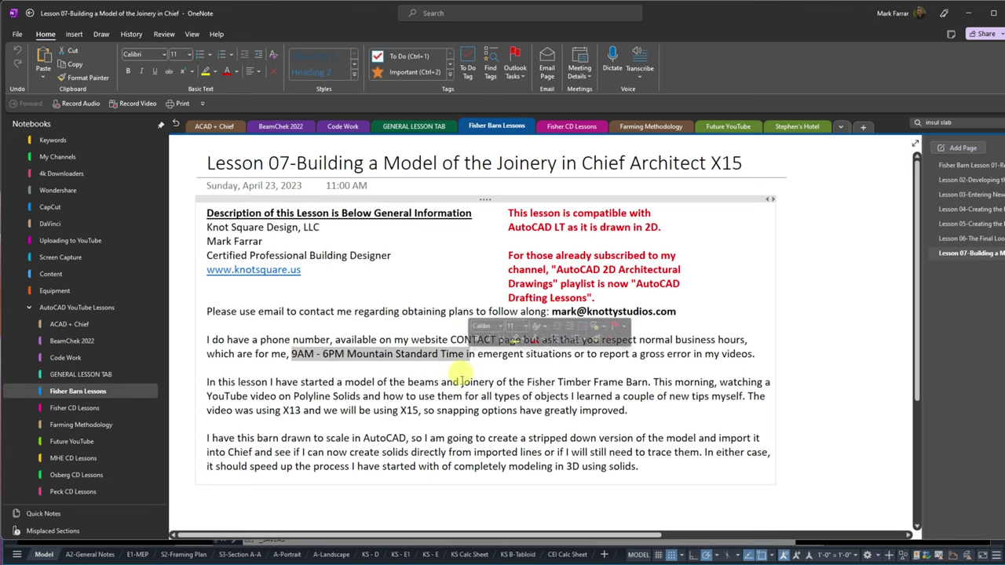